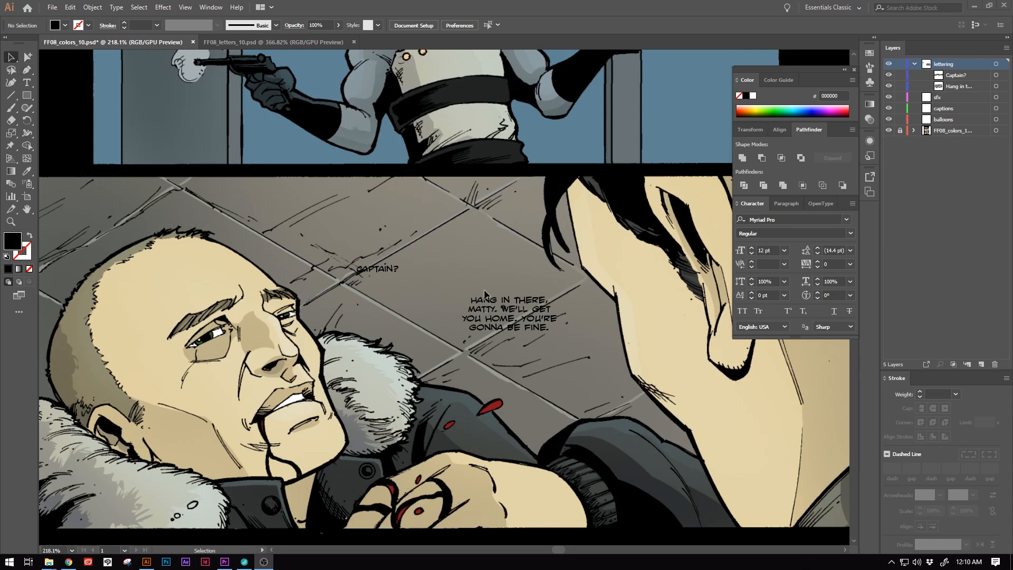
# - Collapse the lettering layer's contents and clear the selection of the "Hang in there" dialogue text
pyautogui.click(511, 312)
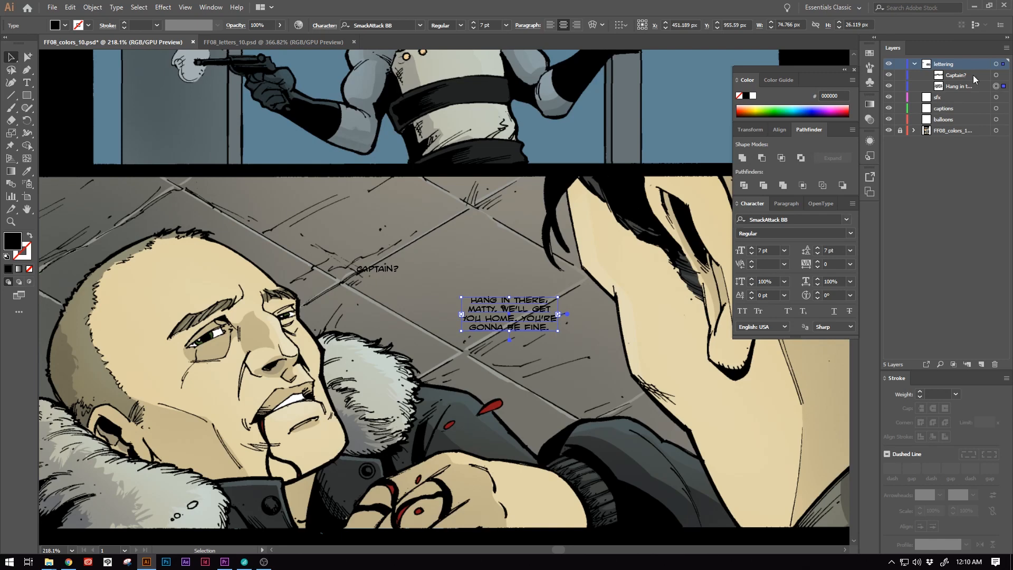
pyautogui.click(915, 64)
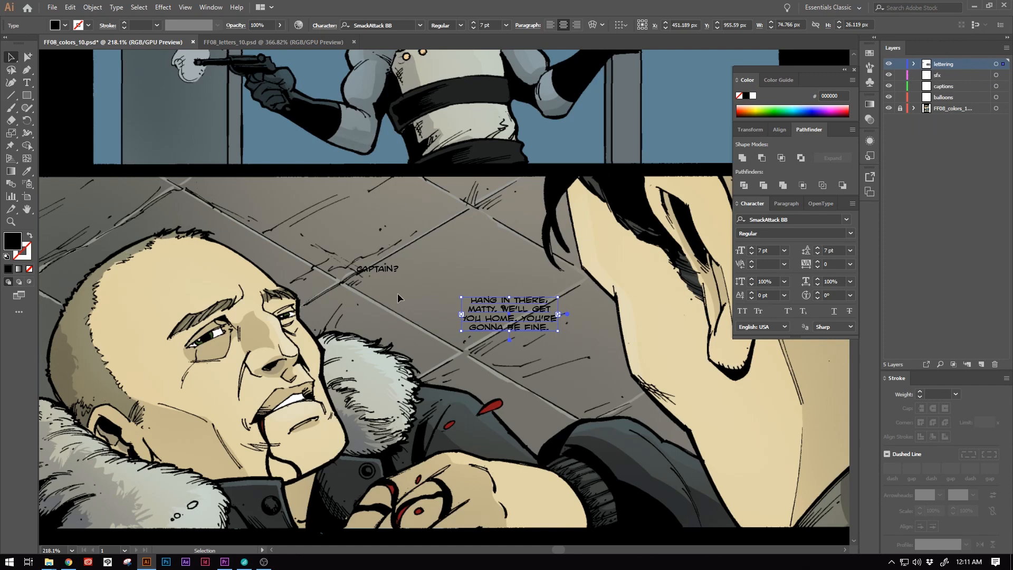
pyautogui.click(27, 95)
pyautogui.click(11, 56)
pyautogui.click(294, 305)
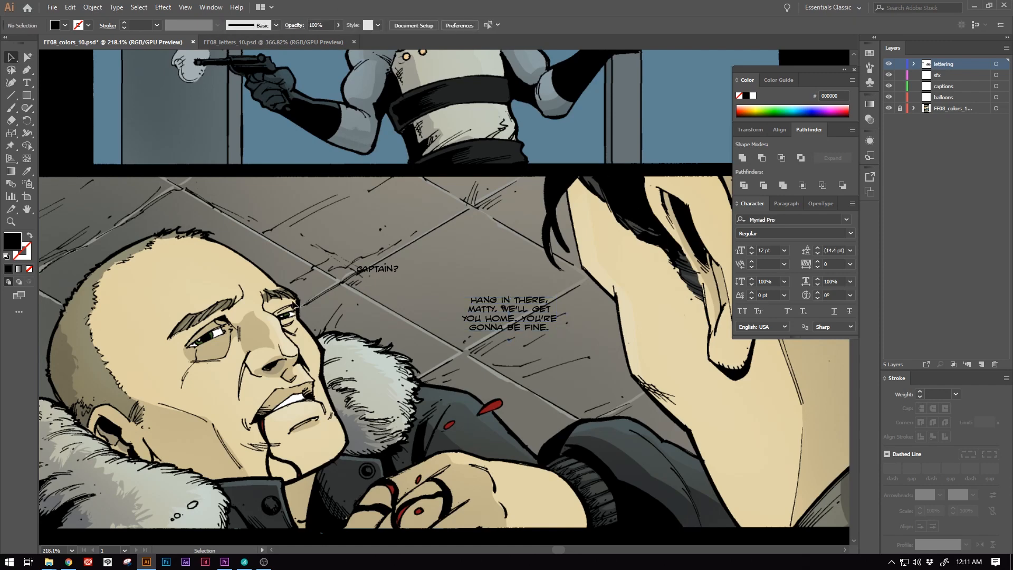
# - Draw an ellipse about 82 by 40 px over the "Captain?" text, using the default white fill and black stroke
pyautogui.press('l')
pyautogui.click(29, 98)
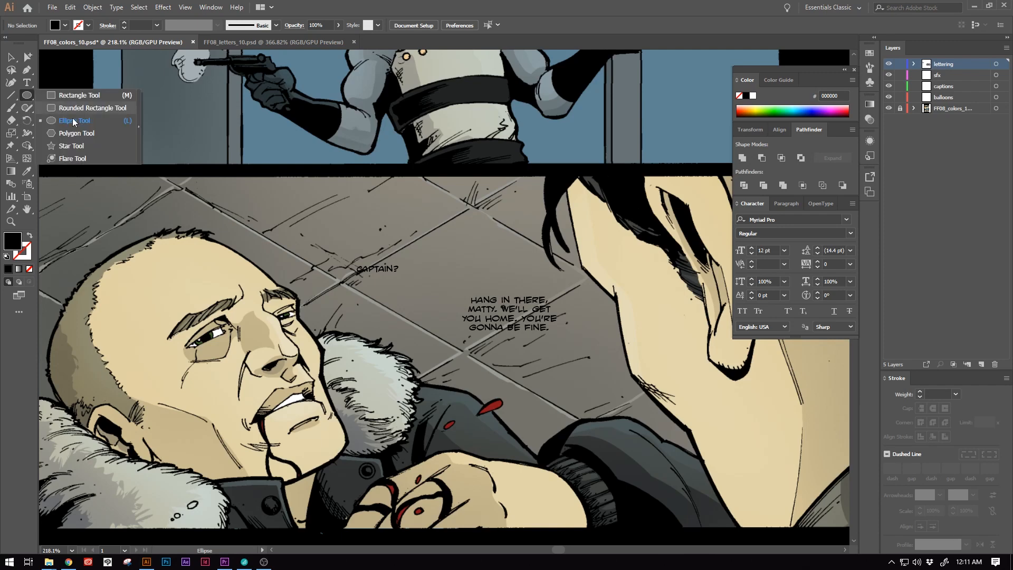
pyautogui.click(51, 99)
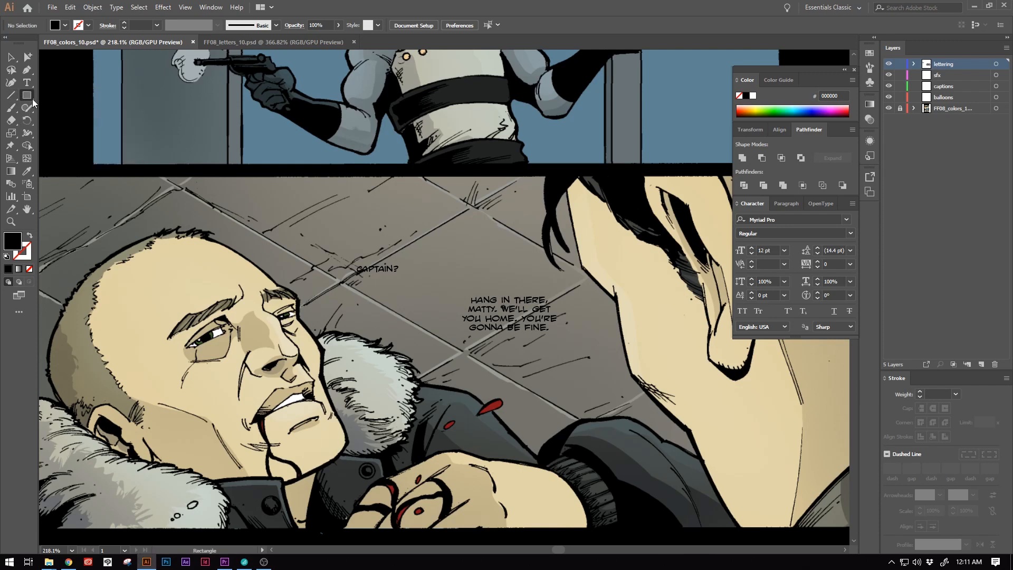
pyautogui.click(31, 99)
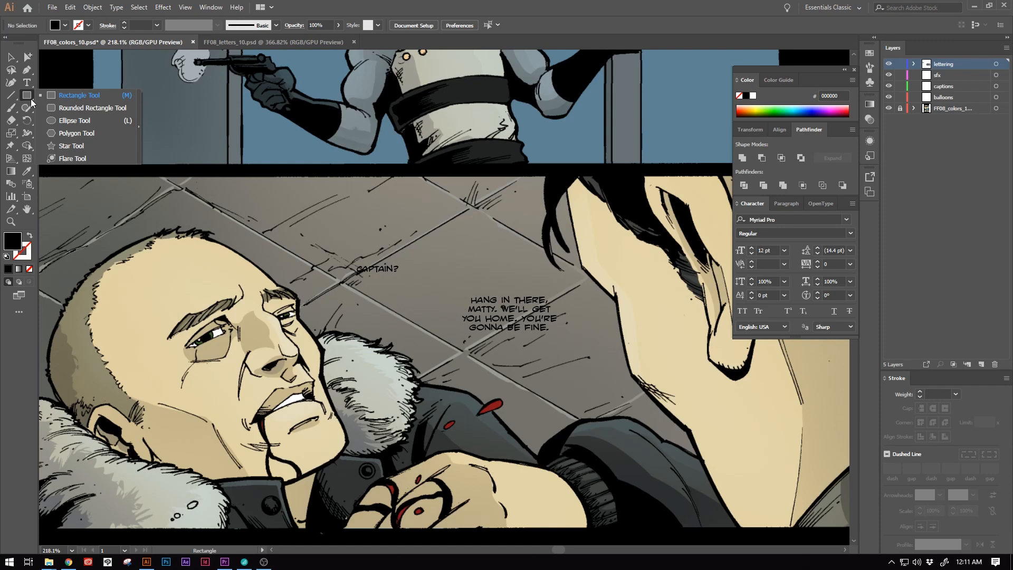
pyautogui.click(71, 121)
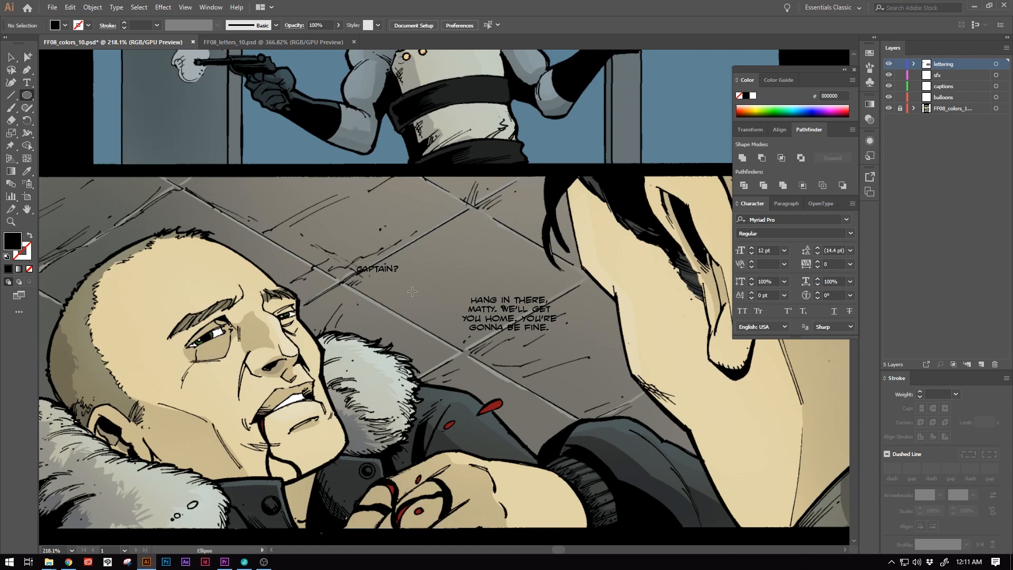
pyautogui.click(6, 258)
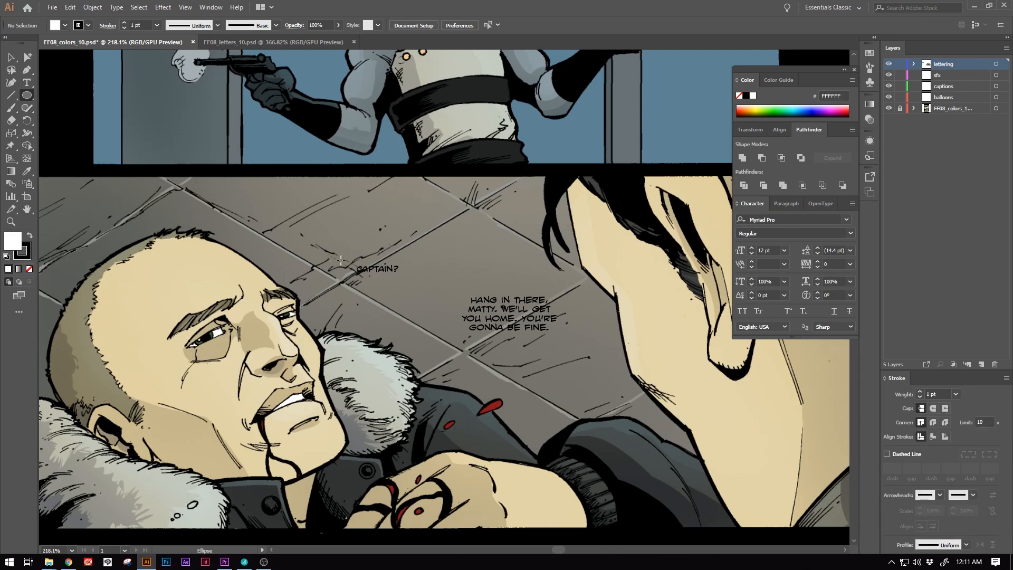
pyautogui.moveTo(331, 243)
pyautogui.mouseDown()
pyautogui.moveTo(416, 293)
pyautogui.moveTo(350, 265)
pyautogui.mouseUp()
pyautogui.hotkey('ctrl', 'z')
pyautogui.moveTo(324, 244); pyautogui.dragTo(431, 295)
pyautogui.moveTo(431, 295); pyautogui.dragTo(431, 295)
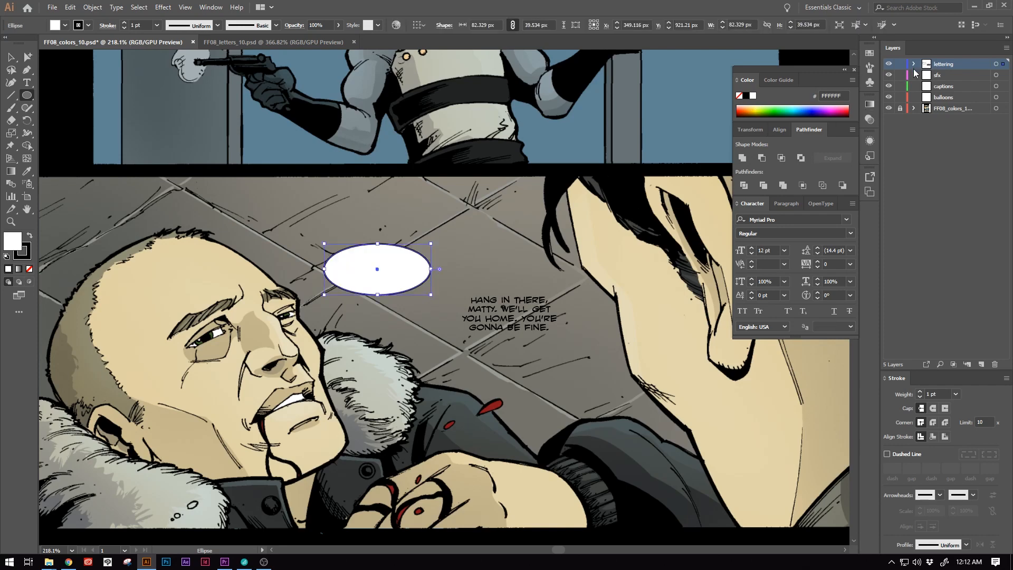
# - Move the new ellipse from the lettering layer into the balloons layer so it sits behind the text
pyautogui.click(914, 65)
pyautogui.moveTo(915, 75); pyautogui.dragTo(948, 123)
pyautogui.click(915, 64)
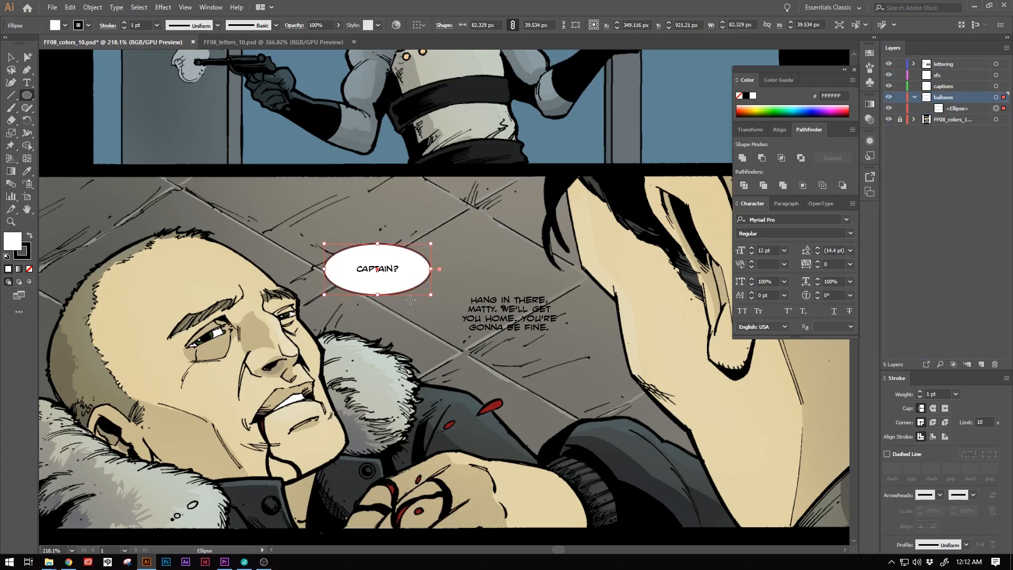
# - Shrink the "Captain?" ellipse symmetrically about its center to about 53 px wide and 29 px high
pyautogui.press('v')
pyautogui.click(432, 255)
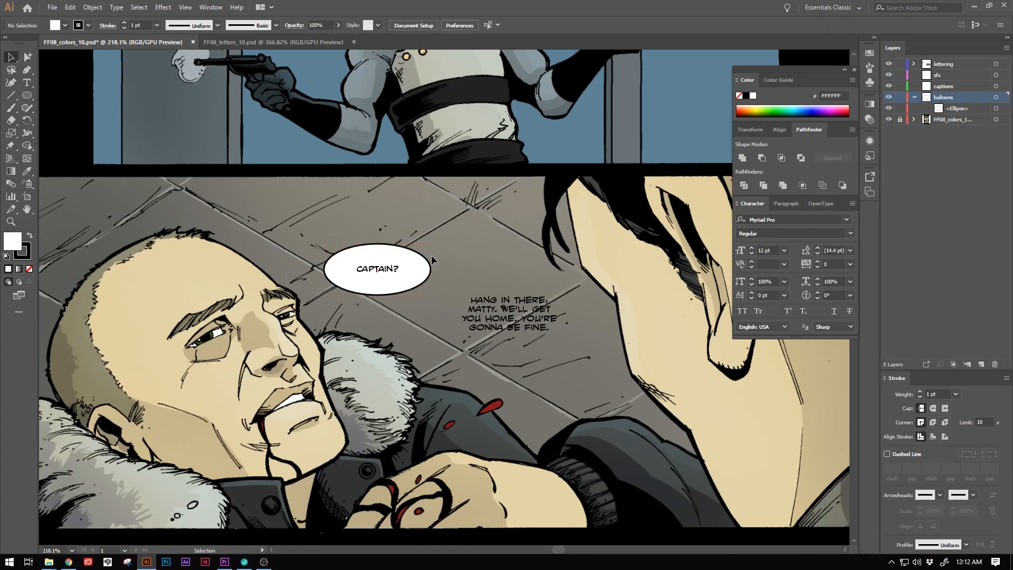
pyautogui.click(426, 266)
pyautogui.moveTo(431, 269); pyautogui.dragTo(415, 272)
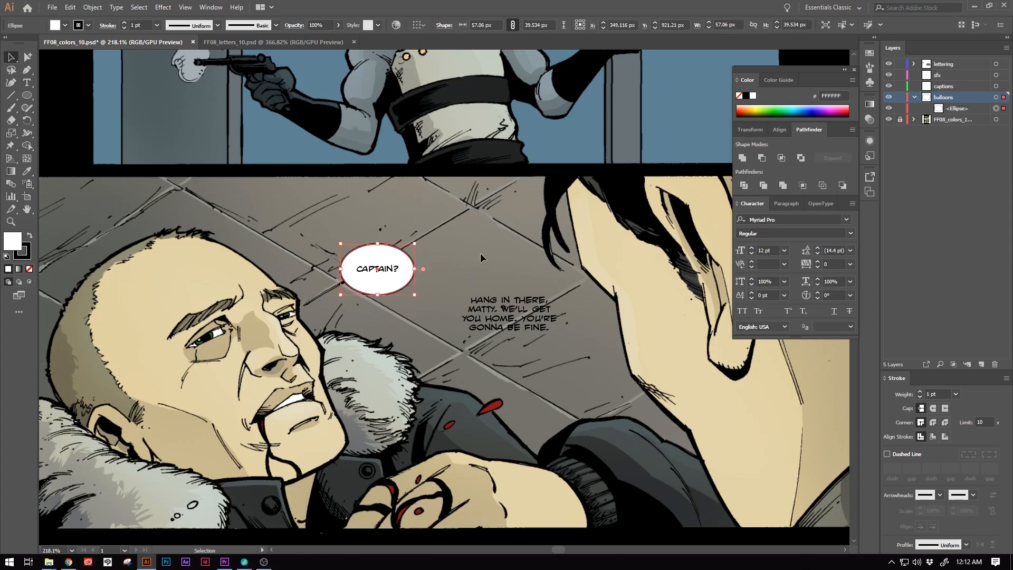
pyautogui.click(480, 255)
pyautogui.click(380, 248)
pyautogui.moveTo(379, 244); pyautogui.dragTo(414, 269)
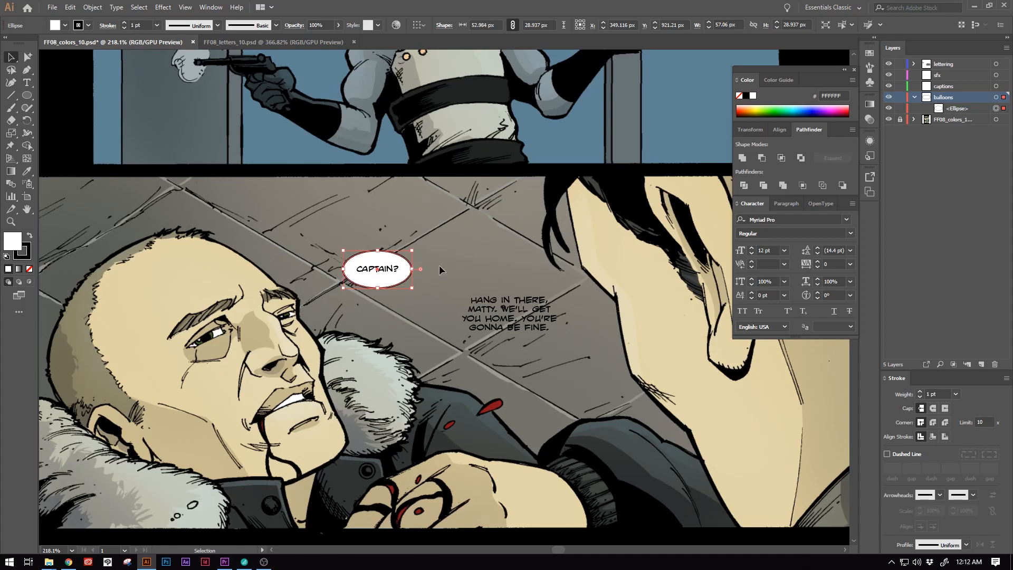
pyautogui.click(439, 264)
# - Center the "Captain?" text and its ellipse on each other both horizontally and vertically
pyautogui.press('z')
pyautogui.click(395, 273)
pyautogui.moveTo(445, 312); pyautogui.dragTo(433, 302)
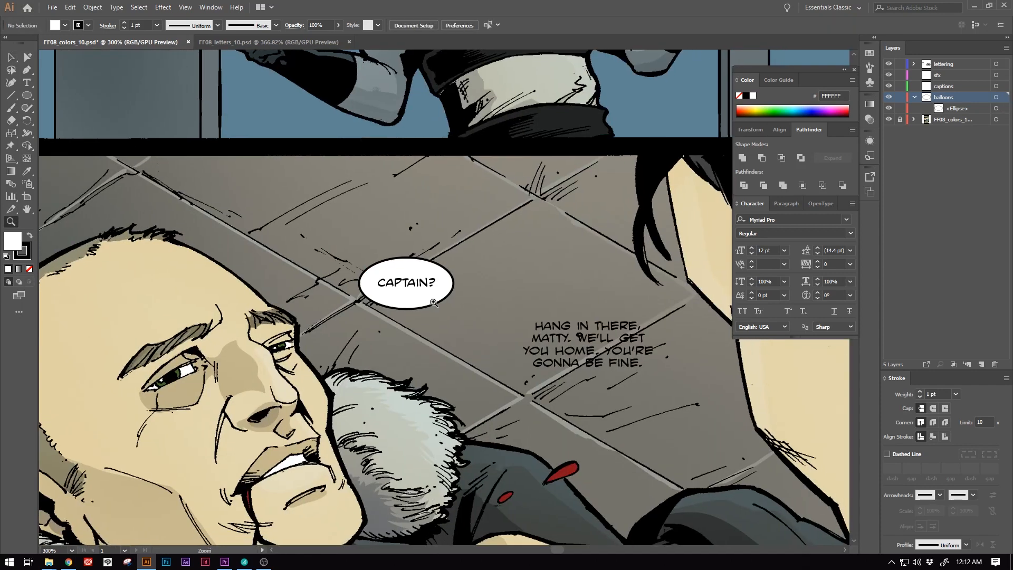
pyautogui.press('c')
pyautogui.press('v')
pyautogui.click(414, 305)
pyautogui.hotkey('ctrl', 'a')
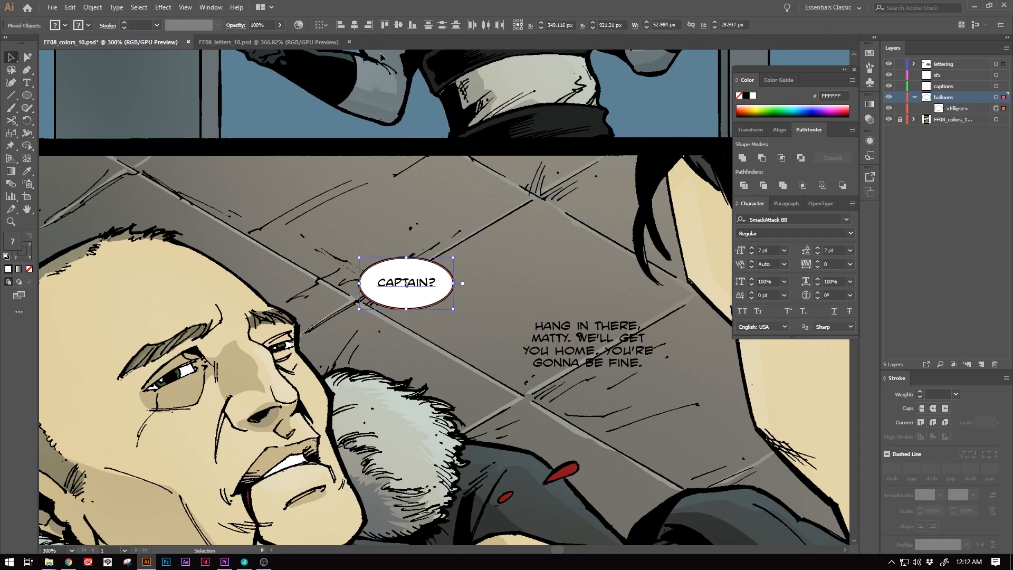
pyautogui.click(355, 25)
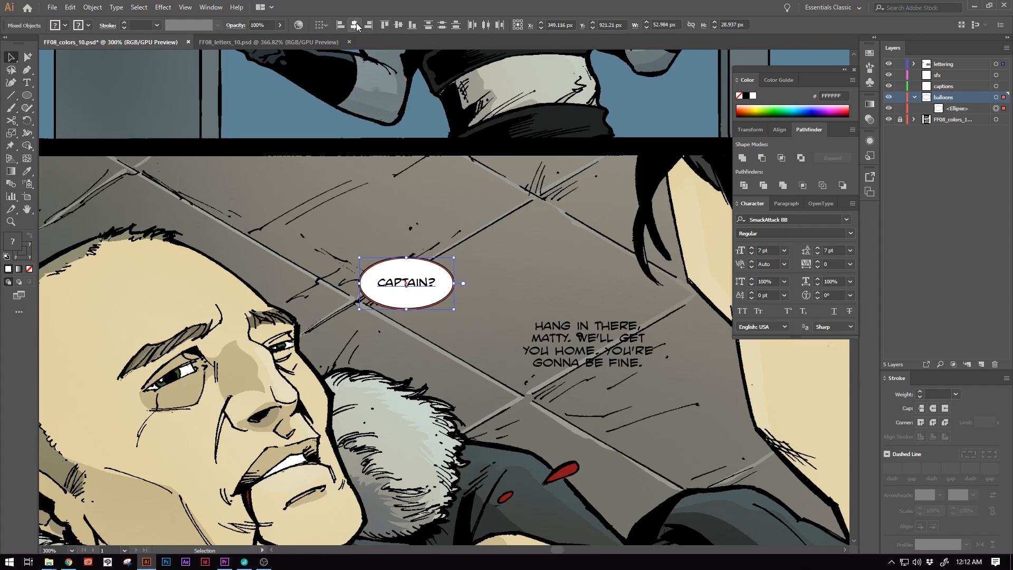
pyautogui.click(399, 25)
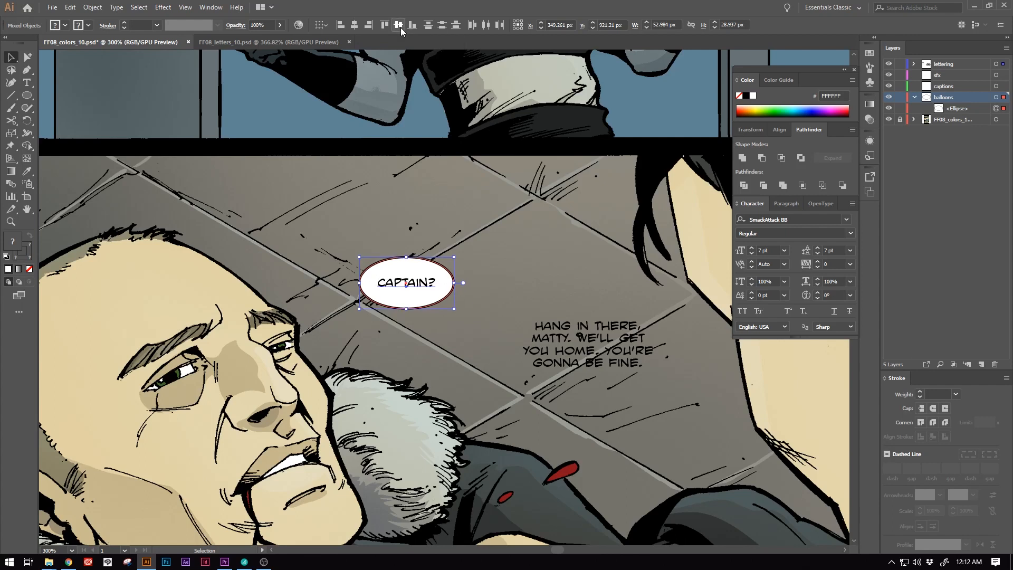
pyautogui.click(483, 271)
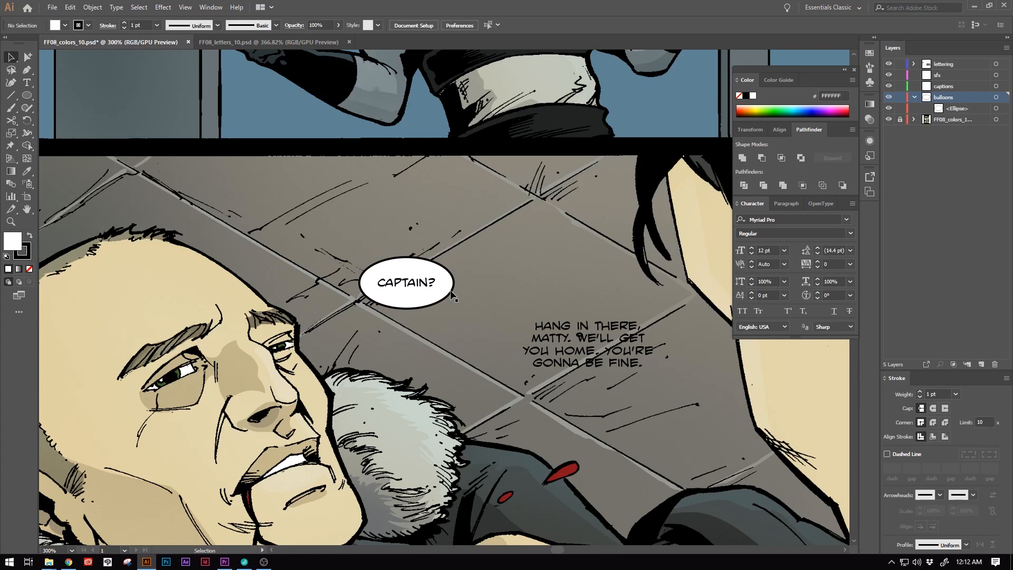
# - Select all direction handles of the "Captain?" ellipse and scale them outward to give the balloon a squarer, fuller shape
pyautogui.click(451, 294)
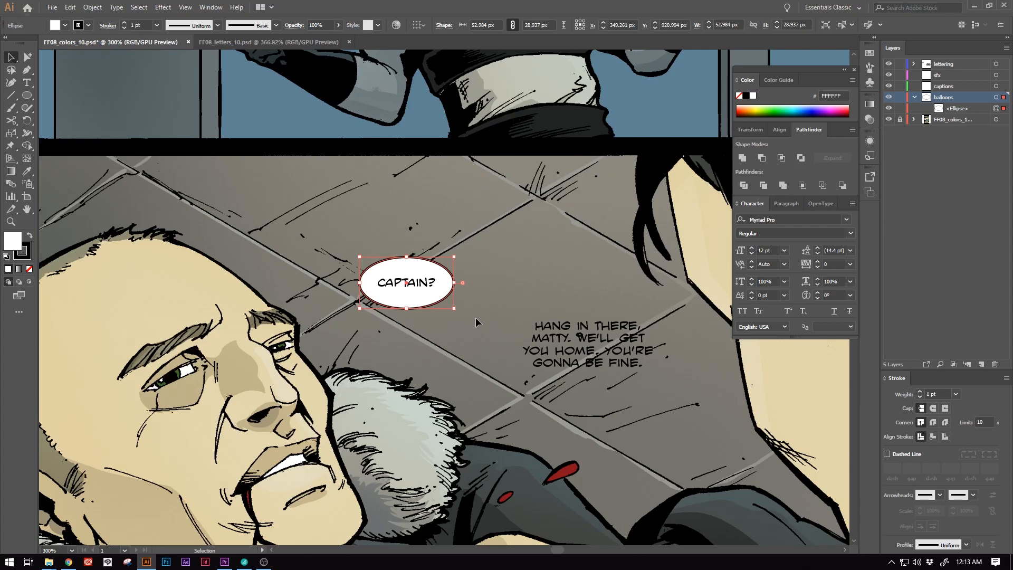
pyautogui.press('s')
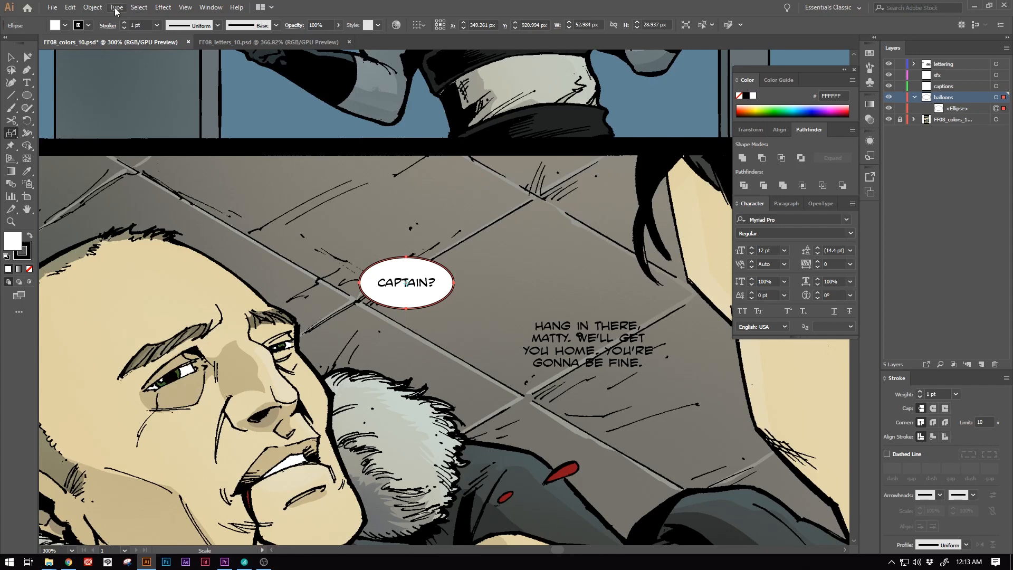
pyautogui.click(139, 8)
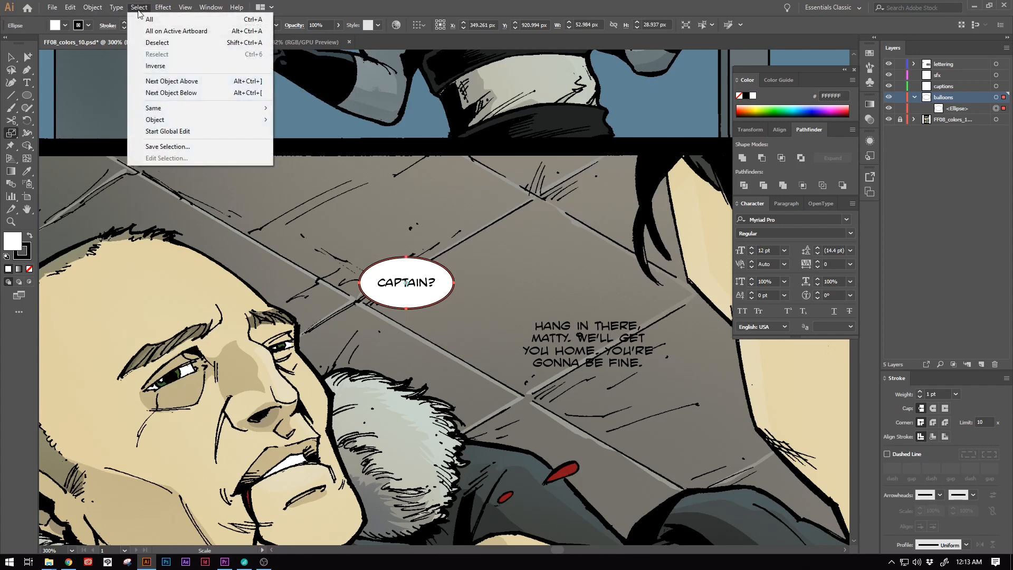
pyautogui.moveTo(183, 122)
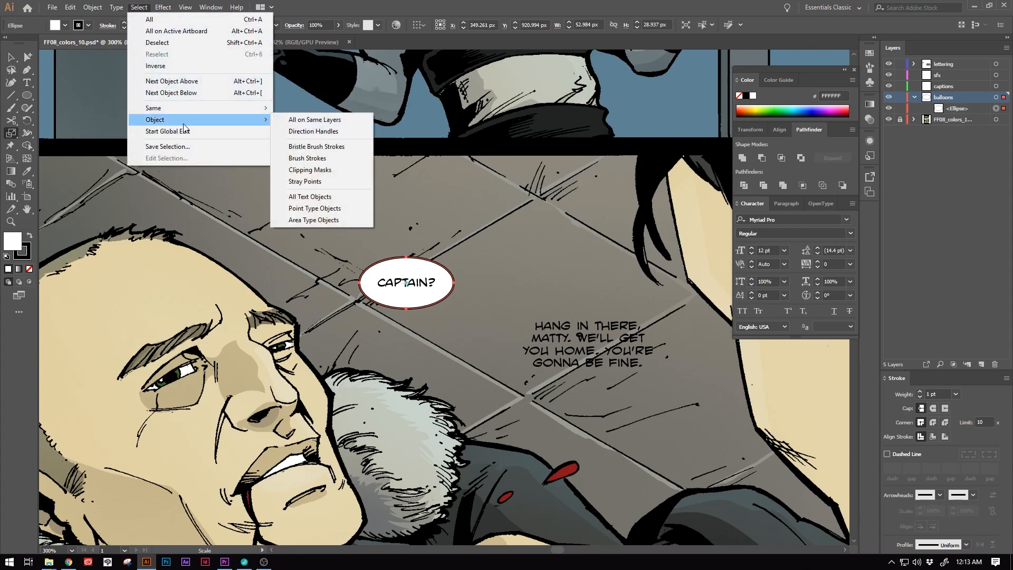
pyautogui.click(330, 132)
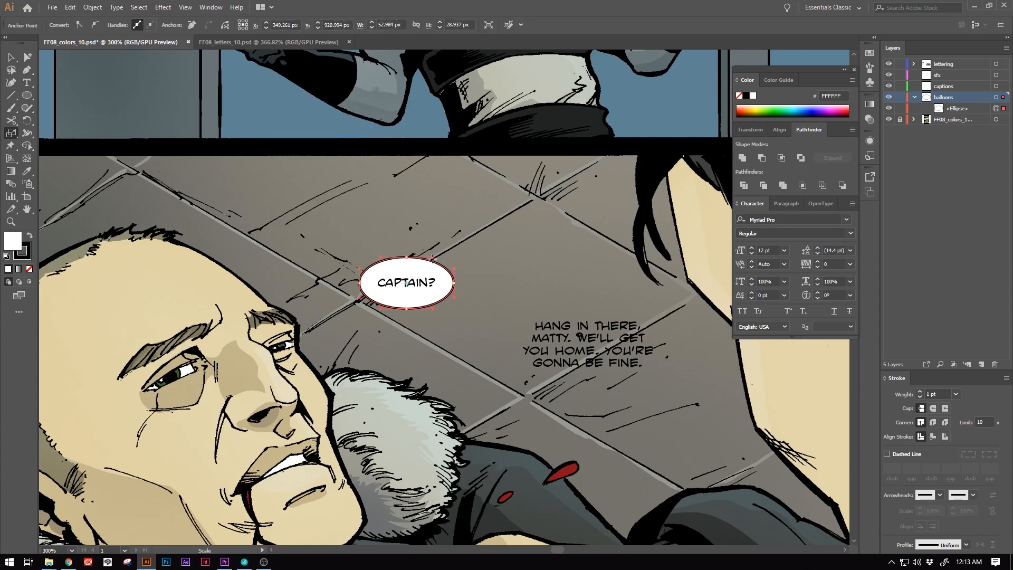
pyautogui.moveTo(432, 258); pyautogui.dragTo(435, 261)
pyautogui.moveTo(433, 258)
pyautogui.mouseDown()
pyautogui.moveTo(445, 258)
pyautogui.moveTo(438, 263)
pyautogui.mouseUp()
pyautogui.click(11, 56)
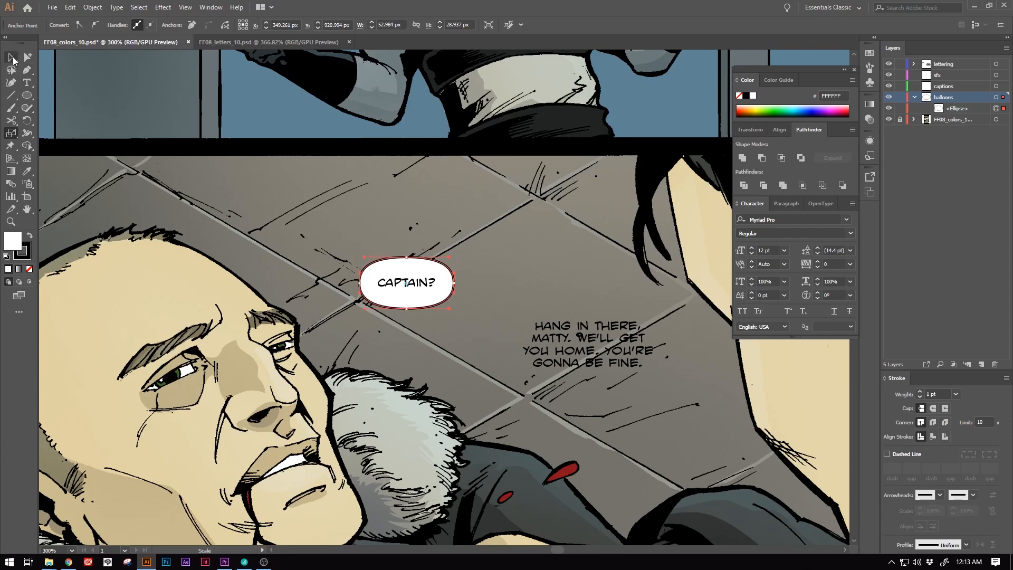
pyautogui.click(324, 299)
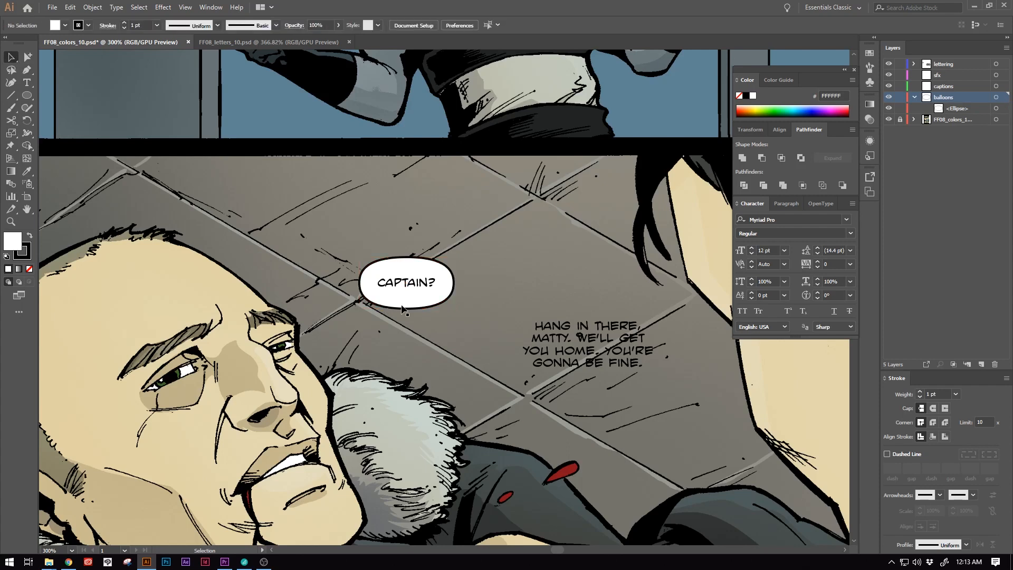
# - Tighten the "Captain?" balloon around its text to about 45 px wide and 23 px high
pyautogui.click(404, 305)
pyautogui.moveTo(457, 284); pyautogui.dragTo(450, 284)
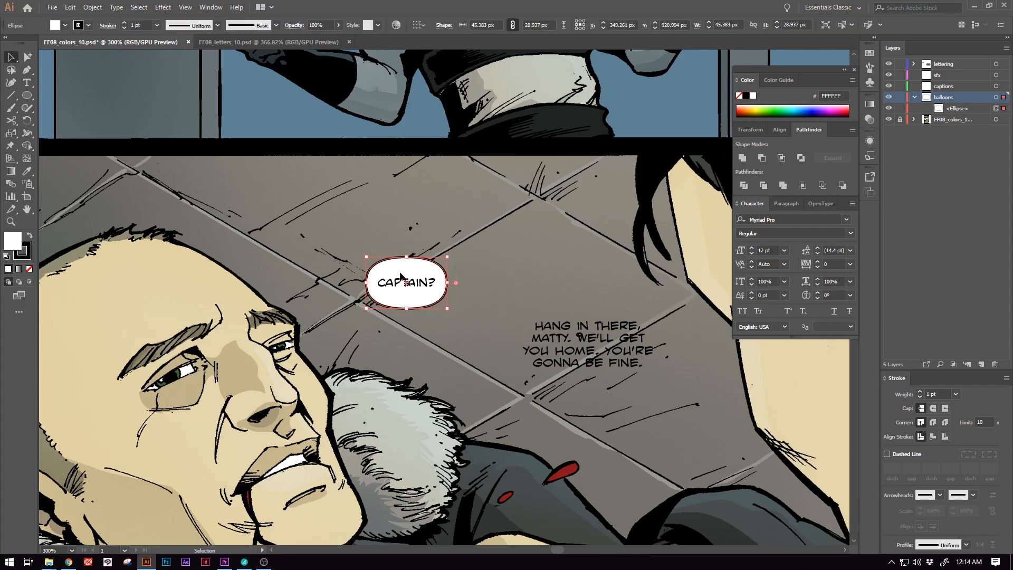
pyautogui.moveTo(409, 258); pyautogui.dragTo(410, 263)
pyautogui.click(496, 262)
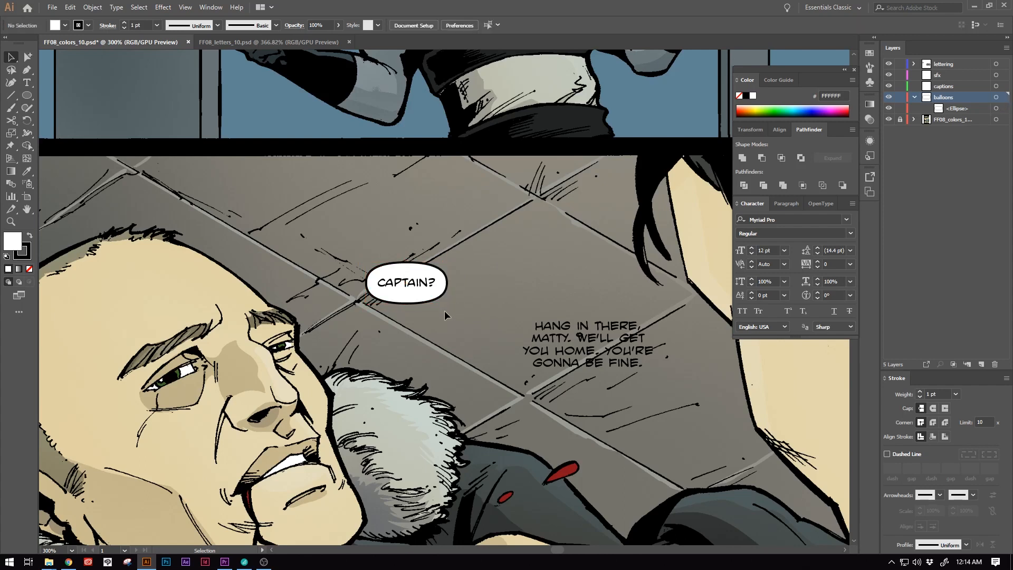
# - Set the stroke weight of the "Captain?" balloon to 0.75 pt and deselect it
pyautogui.click(422, 302)
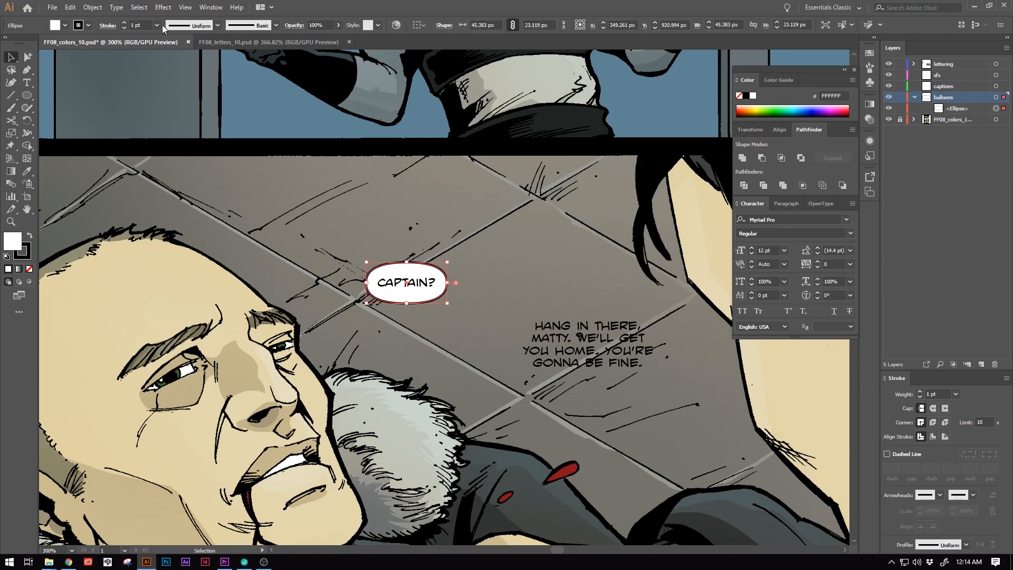
pyautogui.click(124, 27)
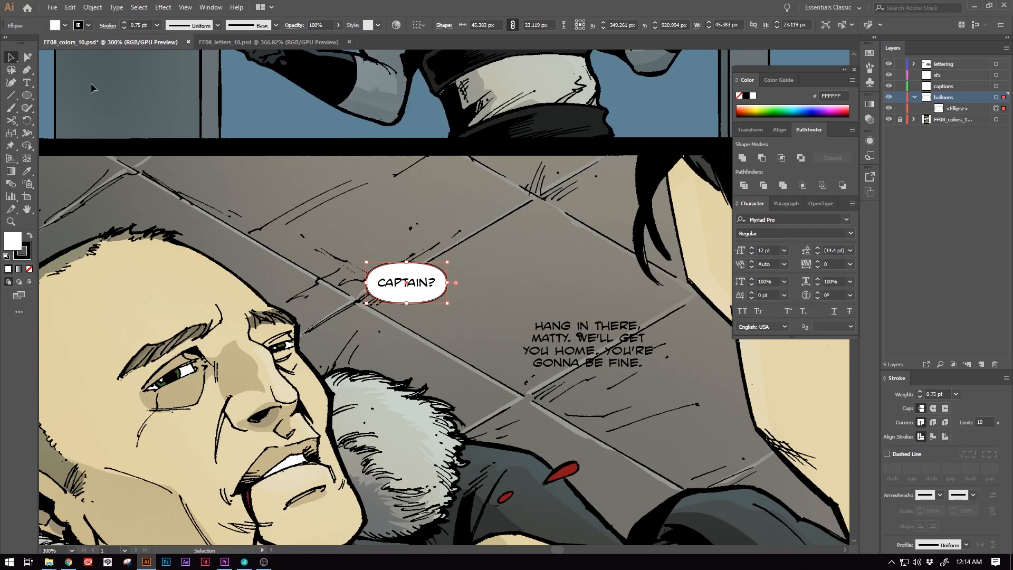
pyautogui.click(322, 238)
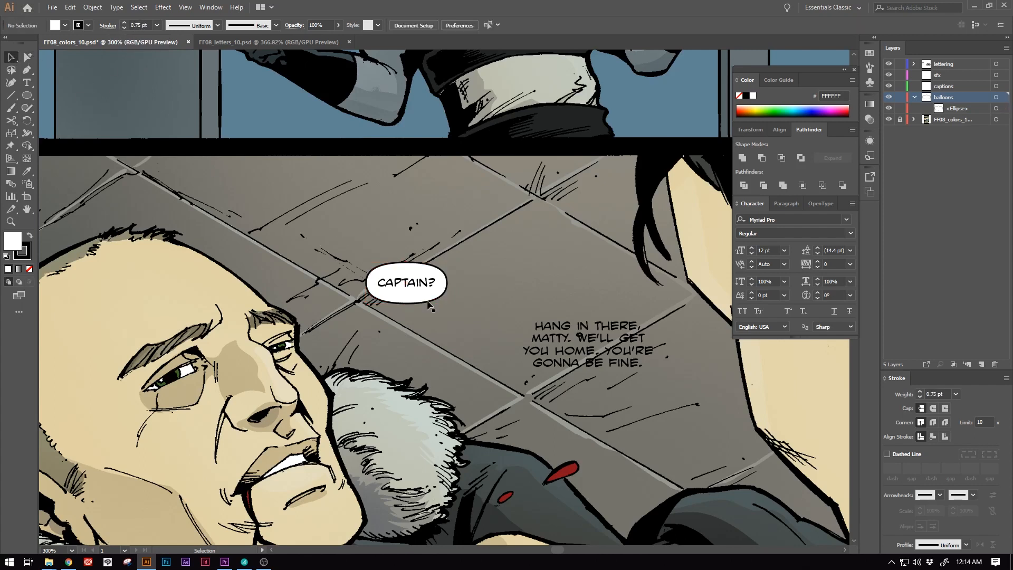
pyautogui.click(410, 300)
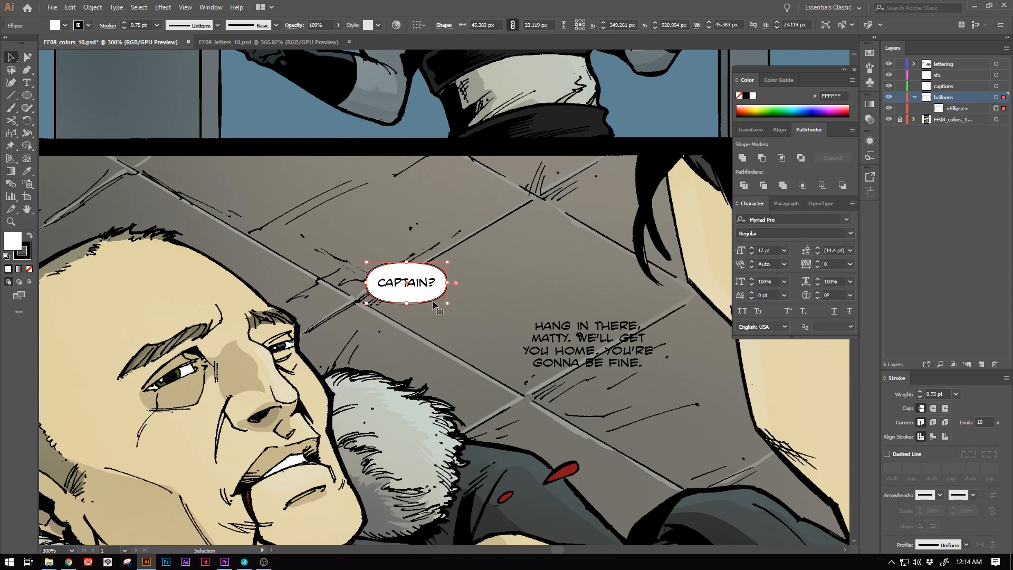
pyautogui.click(446, 316)
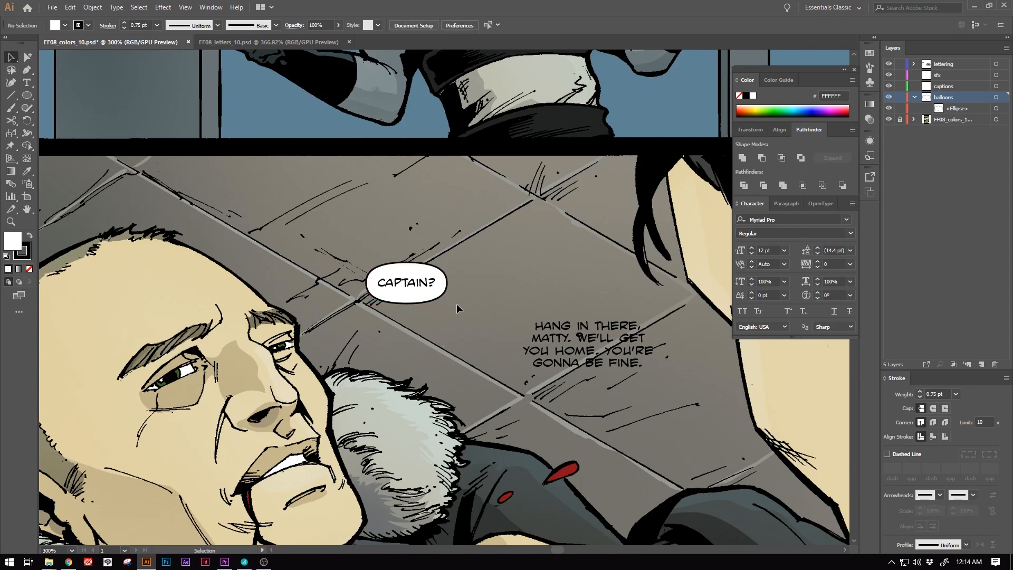
# - Try copying the "Captain?" balloon onto the "Hang in there" dialogue and undo the copy
pyautogui.click(426, 302)
pyautogui.click(511, 358)
pyautogui.hscroll(2, 511, 358)
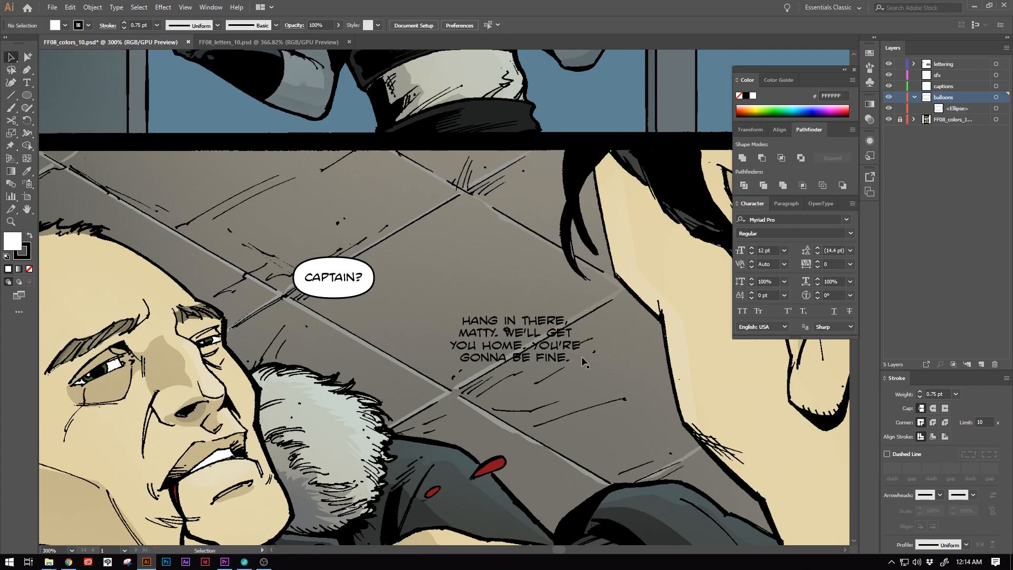
pyautogui.click(344, 295)
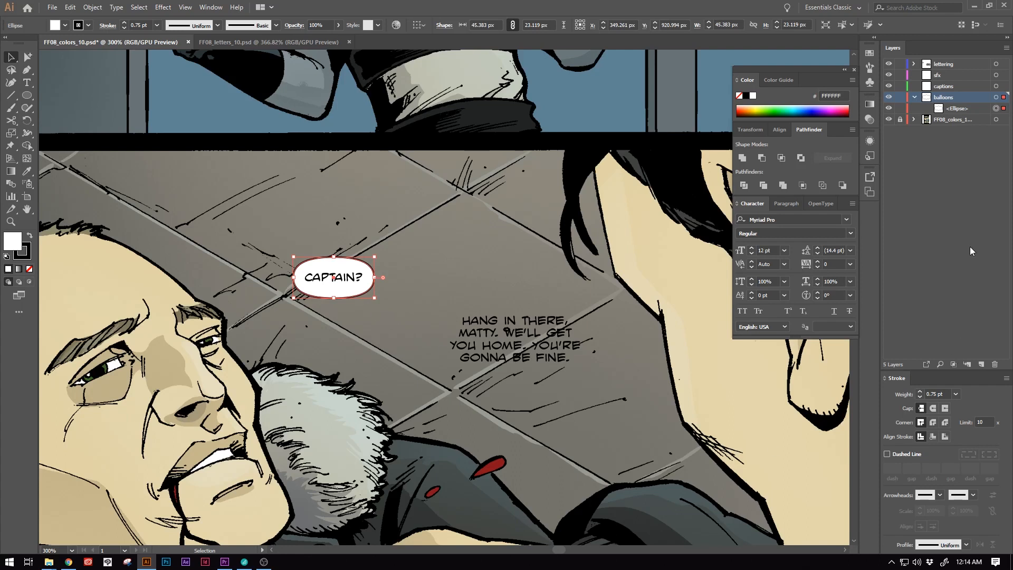
pyautogui.click(969, 110)
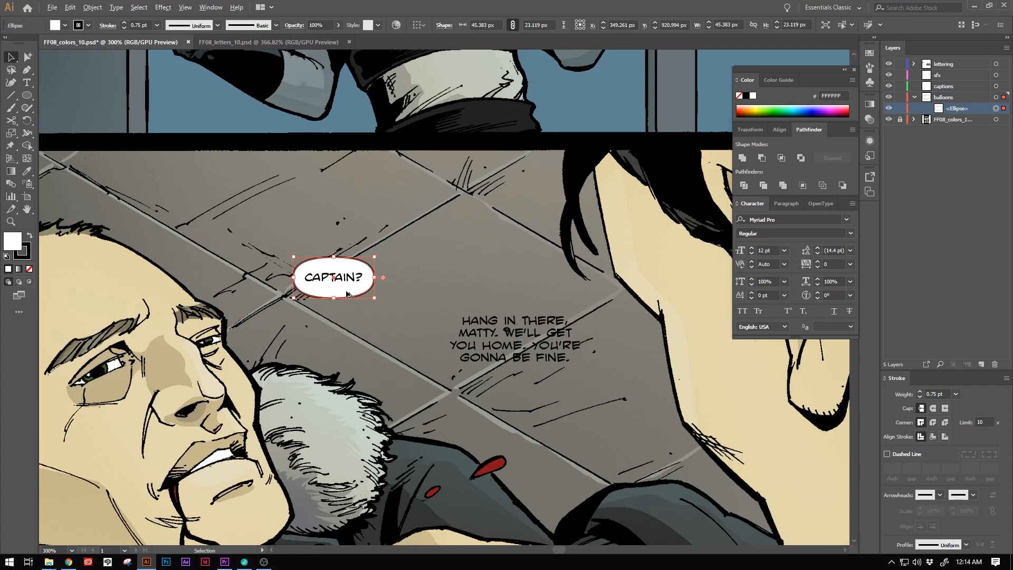
pyautogui.moveTo(347, 294); pyautogui.dragTo(491, 339)
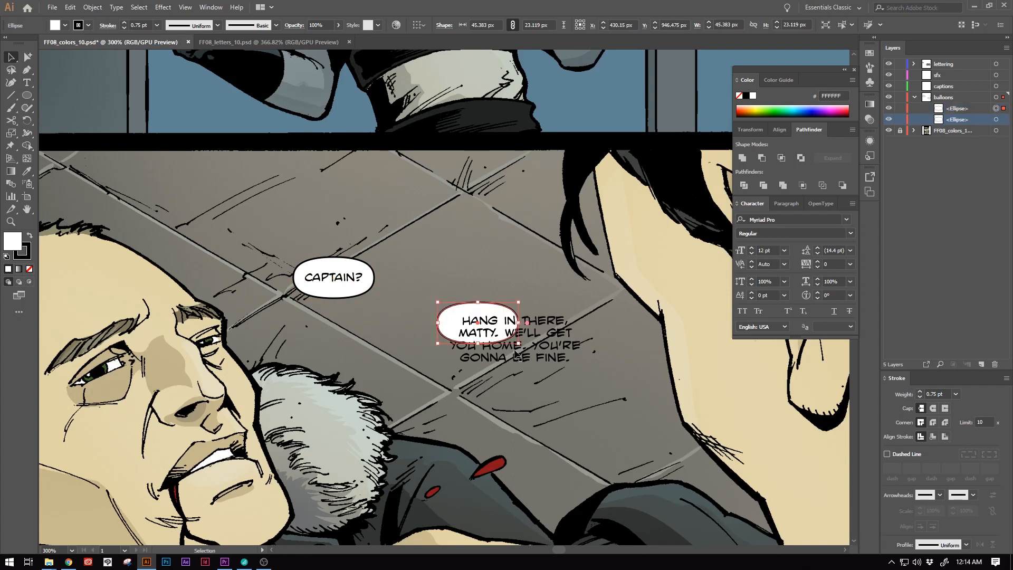
pyautogui.hotkey('ctrl', 'z')
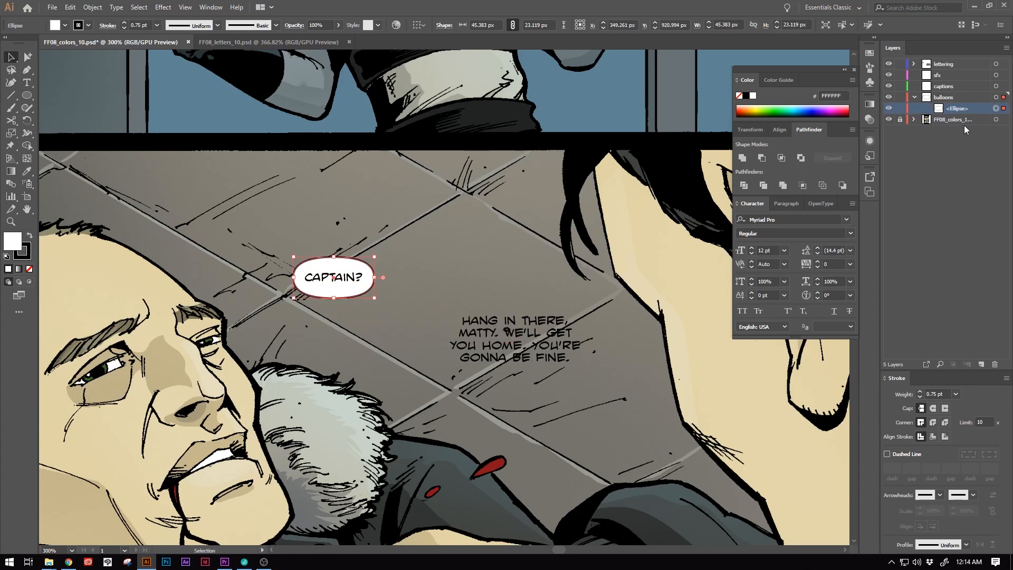
# - Place a duplicate of the "Captain?" ellipse behind the "Hang in there" text, enlarged to about 89 px wide and 46 px high
pyautogui.moveTo(974, 111); pyautogui.dragTo(982, 367)
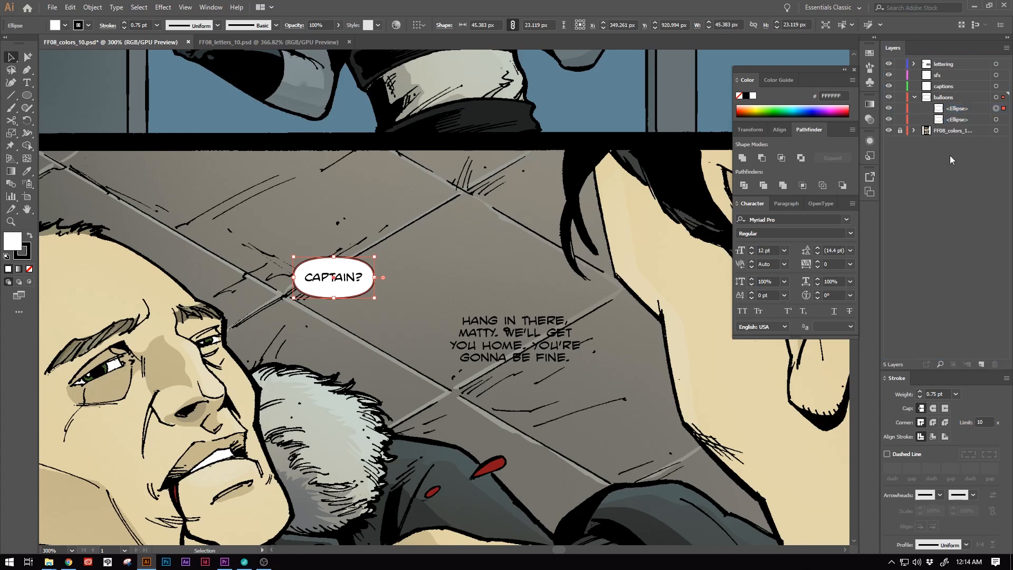
pyautogui.moveTo(355, 294); pyautogui.dragTo(495, 342)
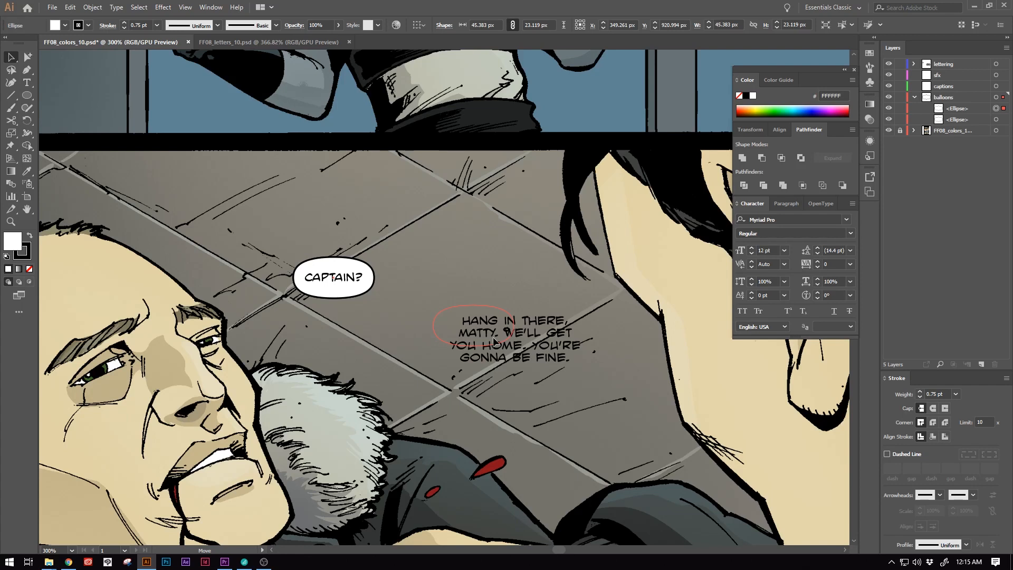
pyautogui.moveTo(495, 342); pyautogui.dragTo(599, 378)
pyautogui.moveTo(519, 311); pyautogui.dragTo(519, 301)
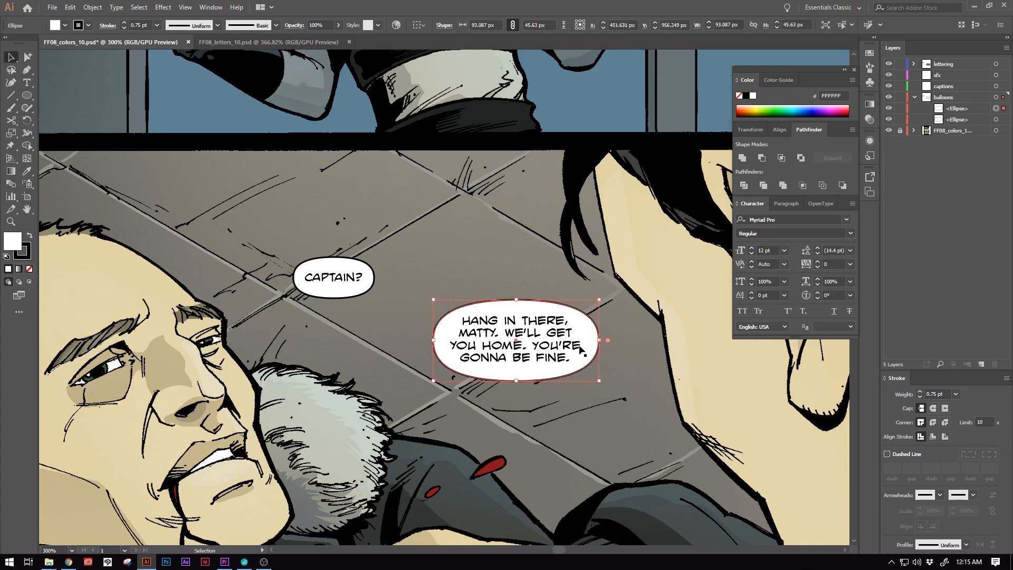
pyautogui.moveTo(599, 341); pyautogui.dragTo(596, 342)
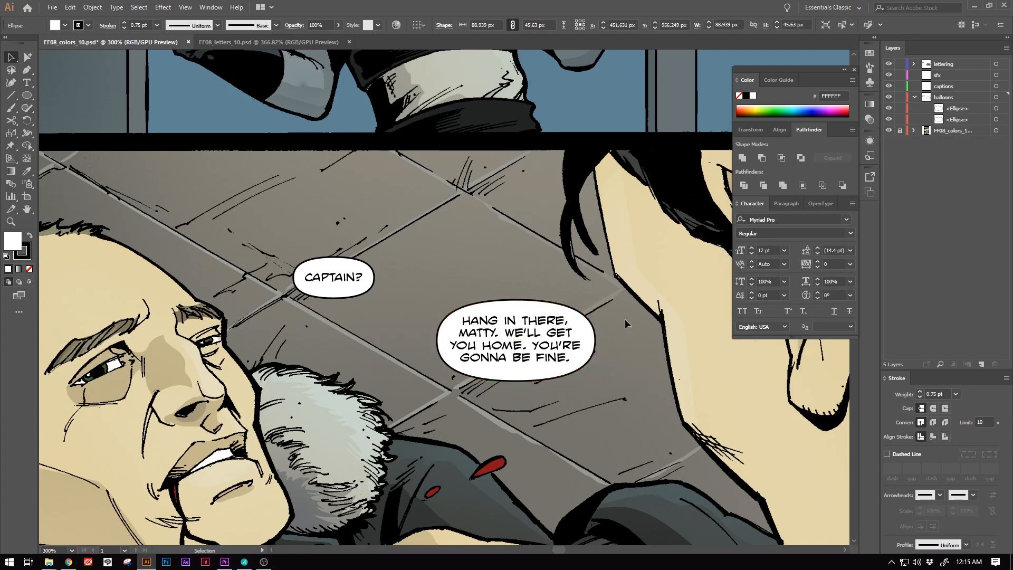
pyautogui.click(621, 289)
# - Center the "Hang in there" text and its balloon on each other both horizontally and vertically
pyautogui.moveTo(529, 373); pyautogui.dragTo(528, 373)
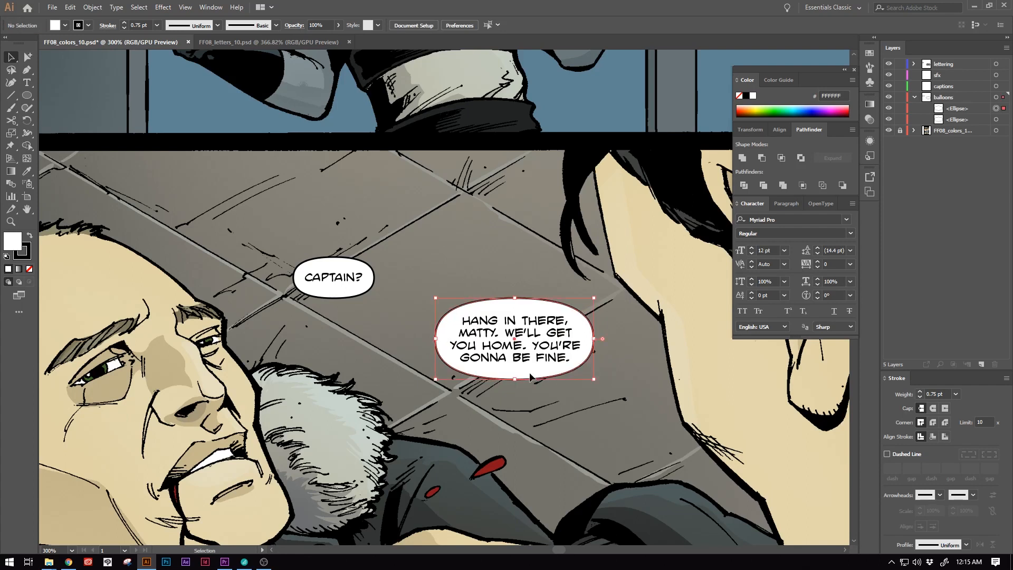
pyautogui.moveTo(474, 271); pyautogui.dragTo(522, 337)
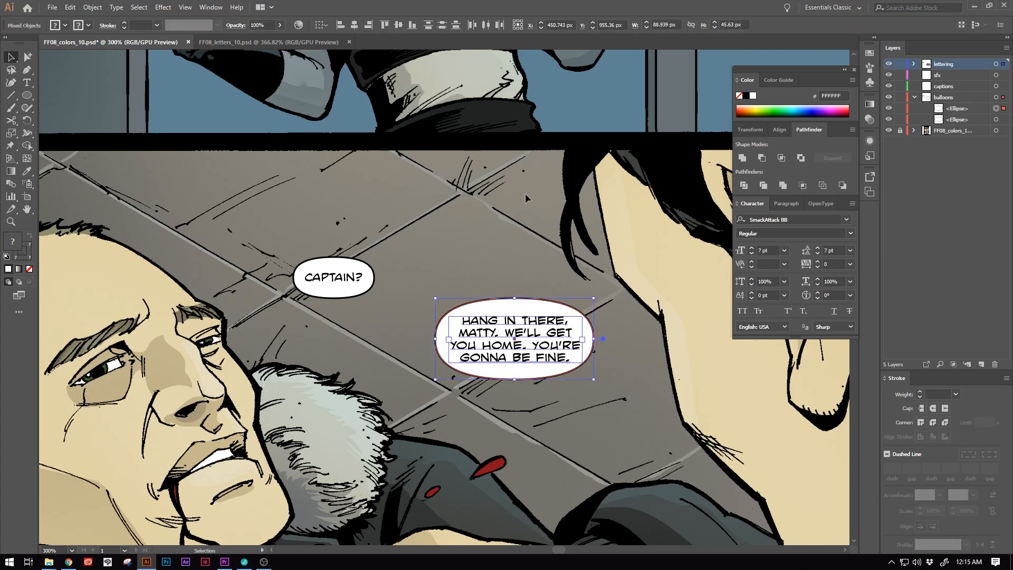
pyautogui.moveTo(525, 195); pyautogui.dragTo(449, 394)
pyautogui.click(356, 27)
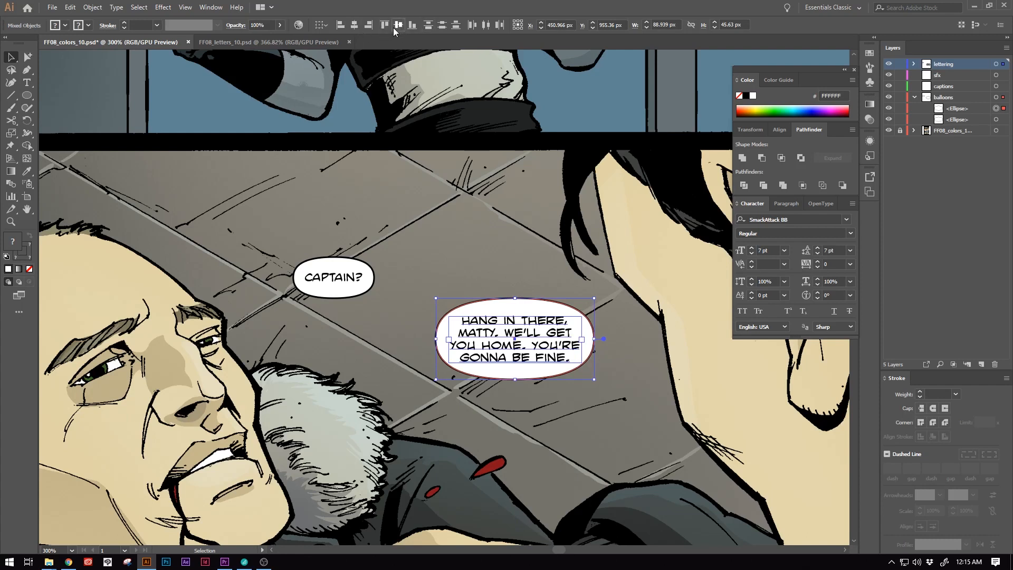
pyautogui.click(394, 27)
pyautogui.click(586, 394)
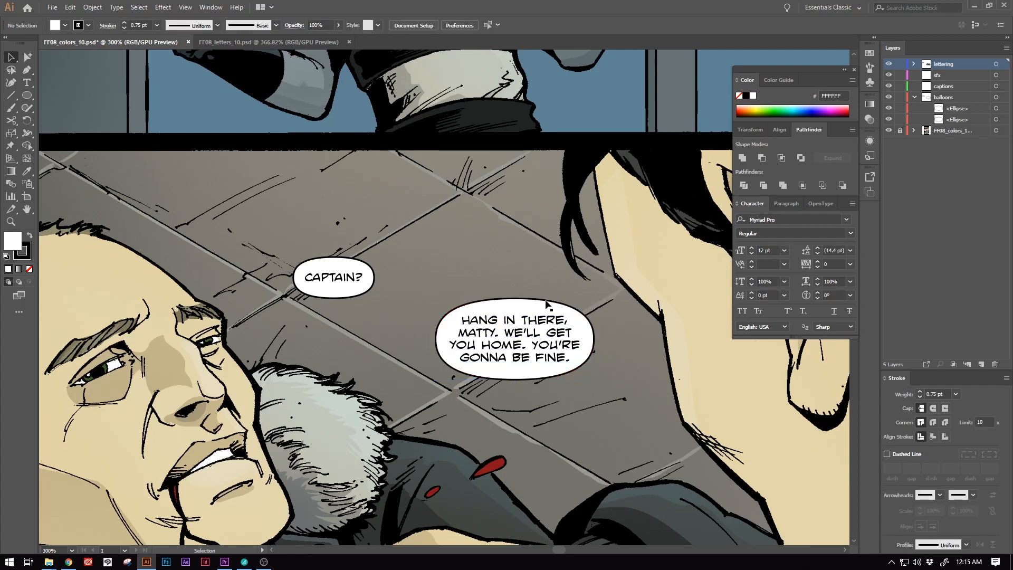
# - Select all direction handles of the "Hang in there" balloon and scale them slightly to refine its curvature
pyautogui.click(527, 305)
pyautogui.press('s')
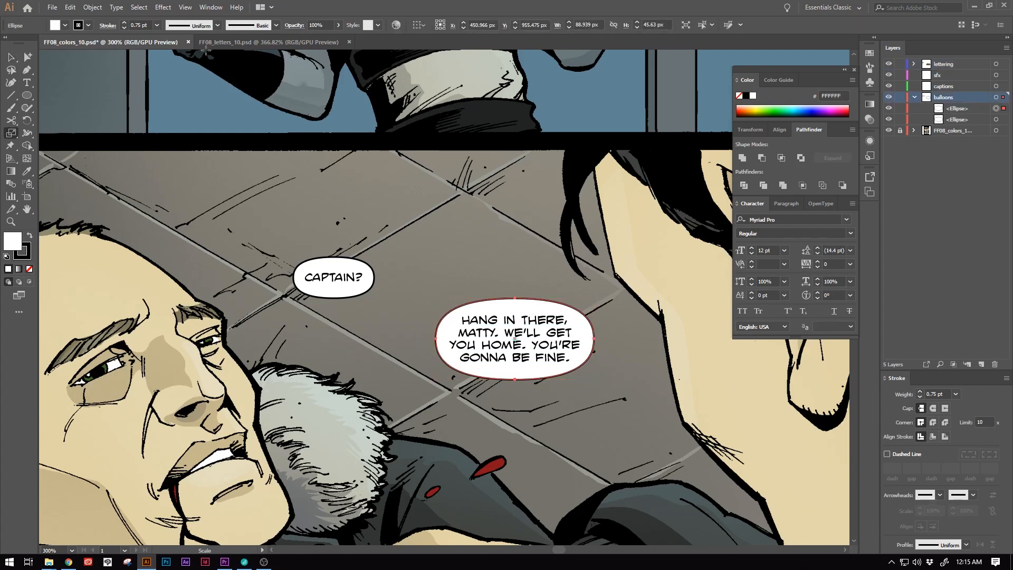
pyautogui.click(139, 7)
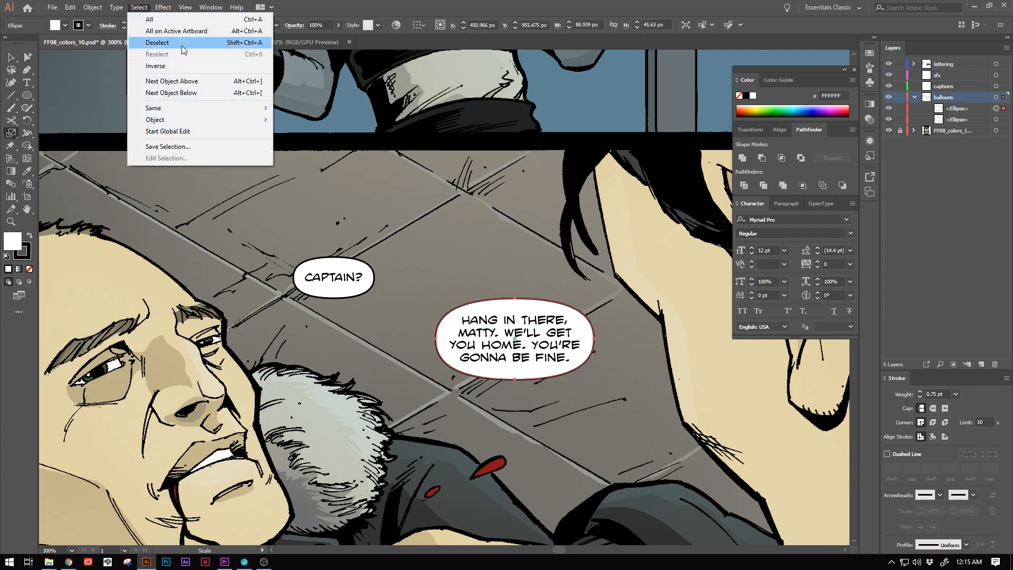
pyautogui.moveTo(174, 125)
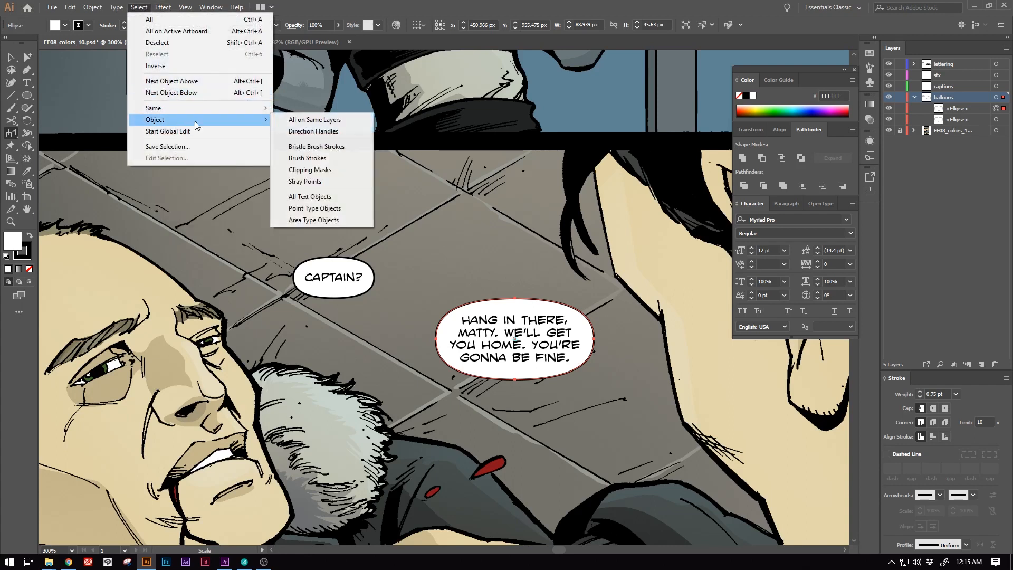
pyautogui.click(313, 132)
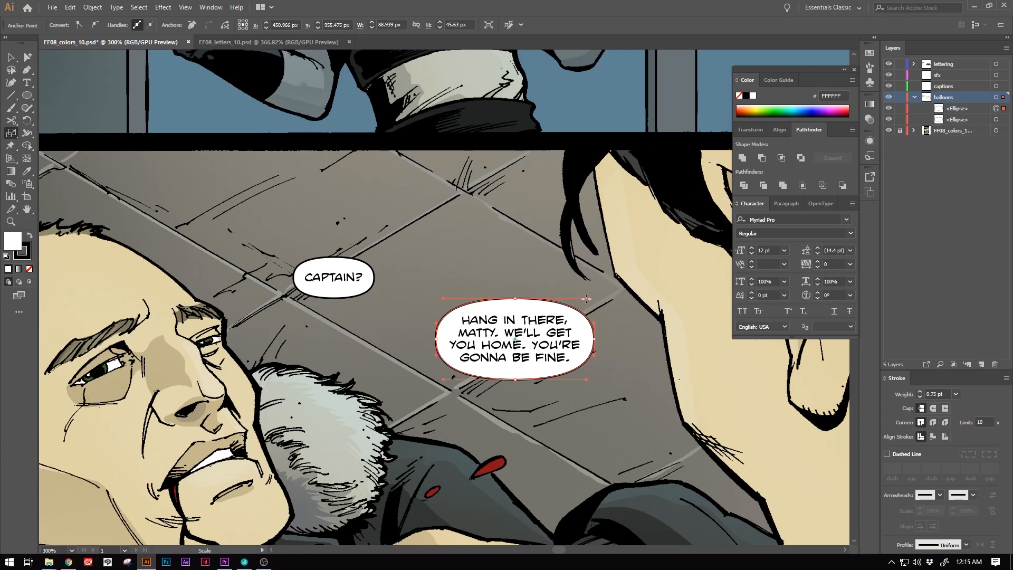
pyautogui.moveTo(587, 299); pyautogui.dragTo(588, 301)
pyautogui.press('v')
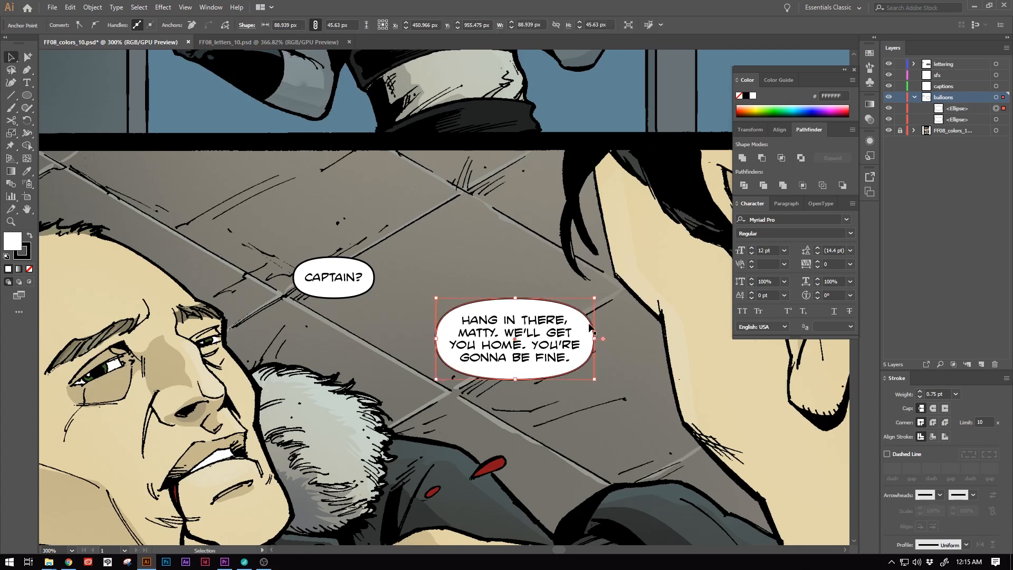
# - Tighten the "Hang in there" balloon closely around its text to about 78 px wide and 36 px high, and deselect it
pyautogui.moveTo(597, 341); pyautogui.dragTo(593, 341)
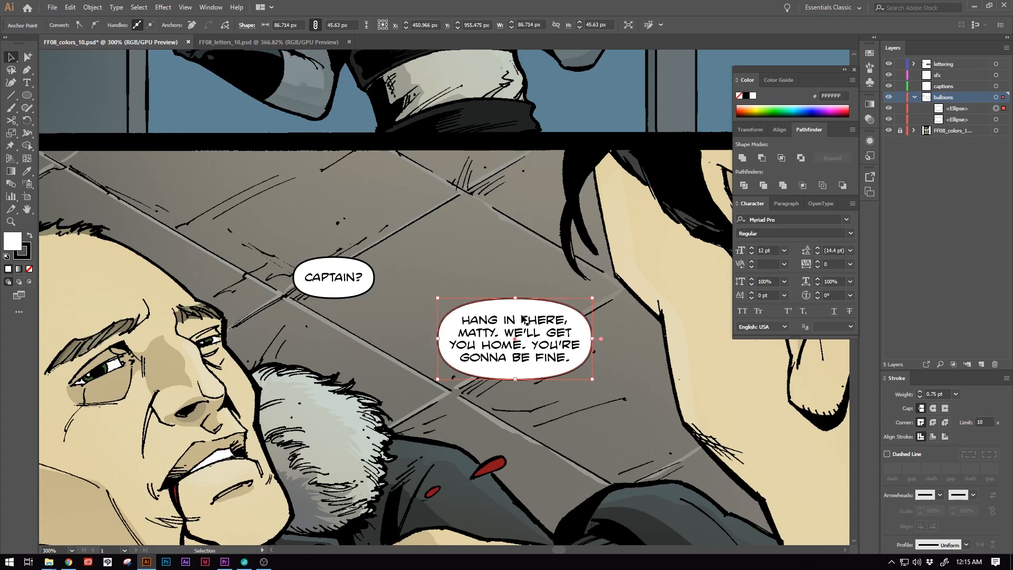
pyautogui.moveTo(518, 298); pyautogui.dragTo(517, 301)
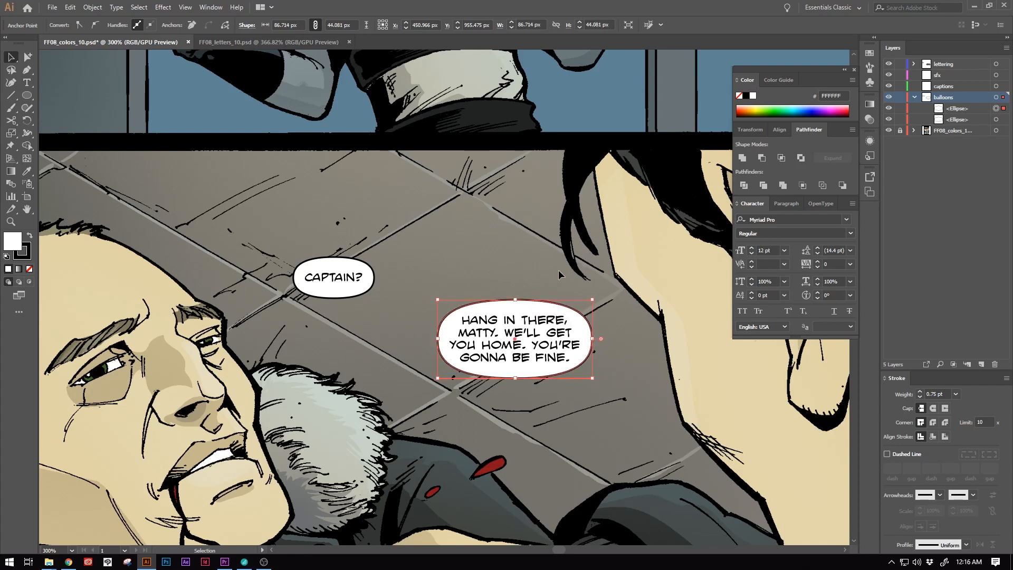
pyautogui.moveTo(517, 377); pyautogui.dragTo(516, 371)
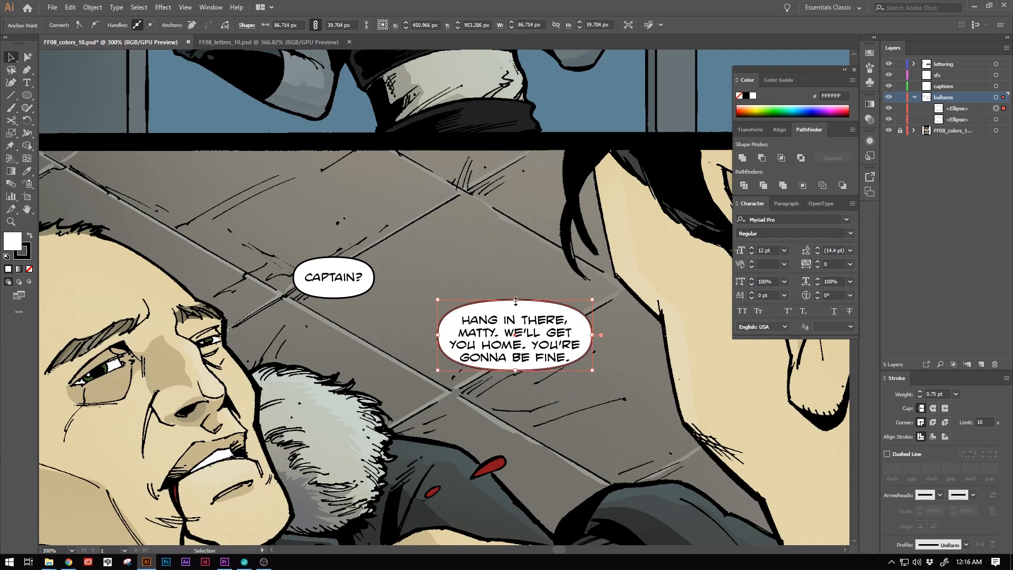
pyautogui.moveTo(516, 301); pyautogui.dragTo(516, 307)
pyautogui.moveTo(439, 338); pyautogui.dragTo(446, 338)
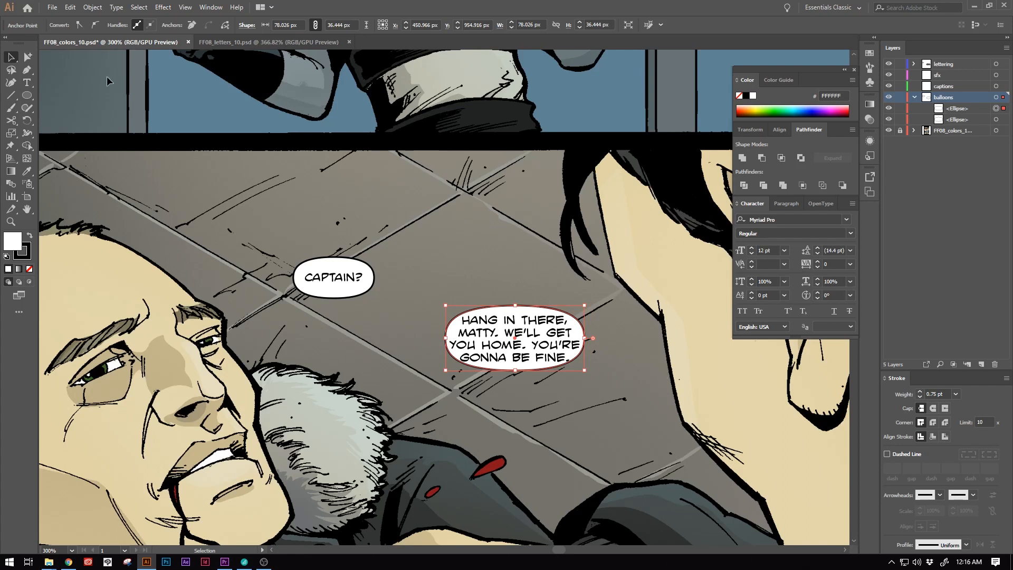
pyautogui.click(183, 273)
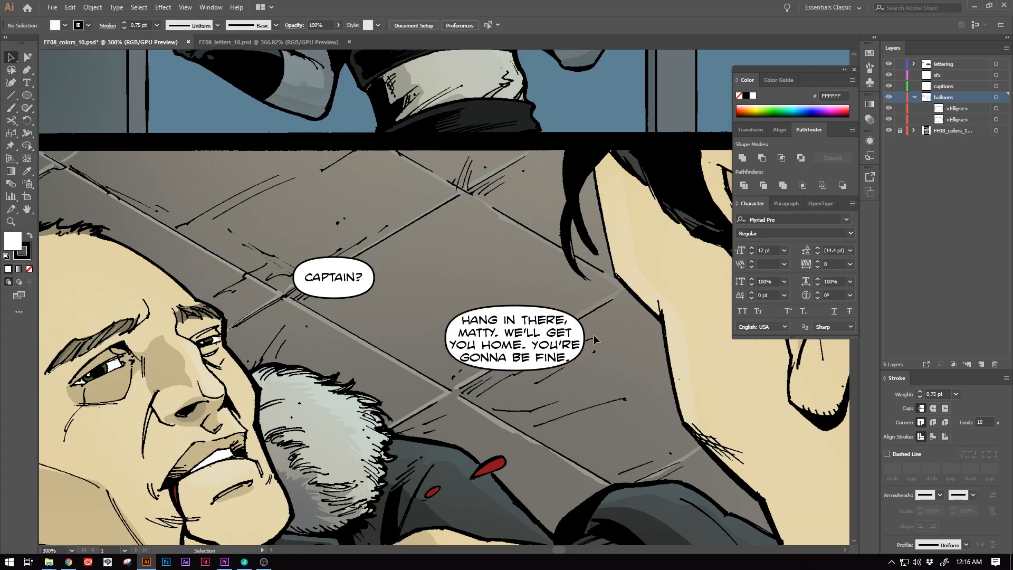
# - Enlarge the "Hang in there" balloon proportionally from its center to about 88 px wide and 41 px high
pyautogui.click(547, 315)
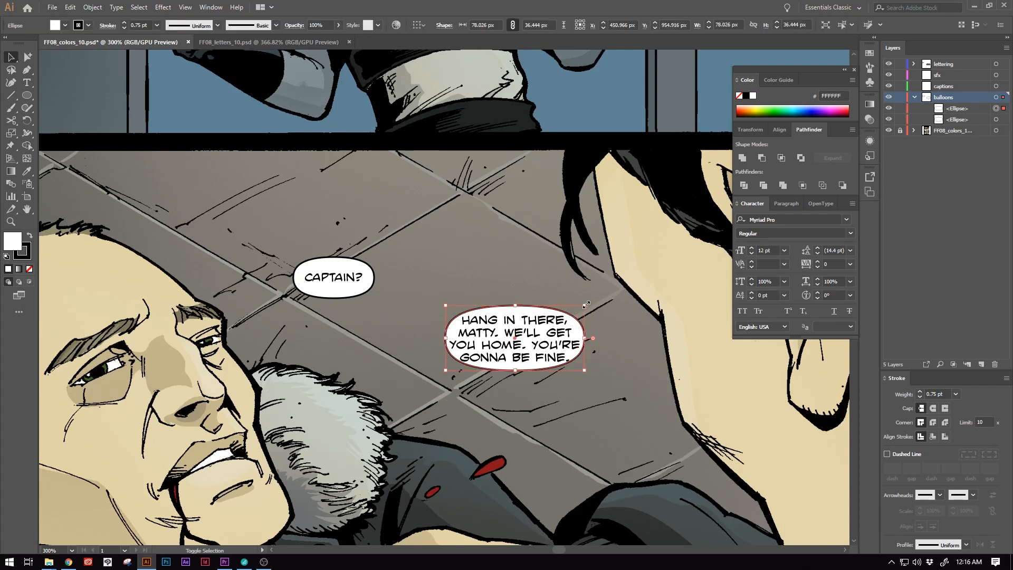
pyautogui.moveTo(586, 305); pyautogui.dragTo(596, 300)
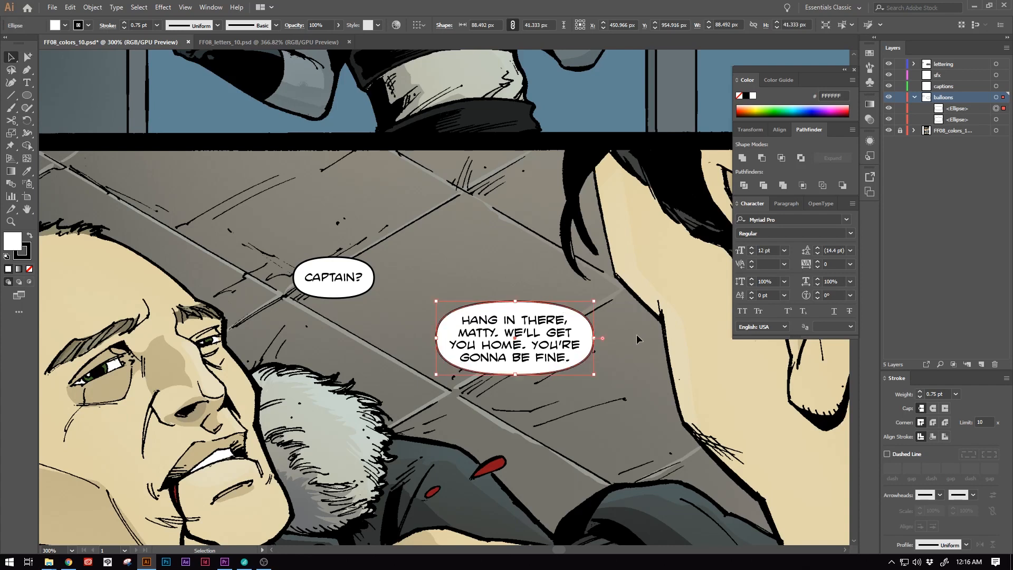
pyautogui.click(640, 341)
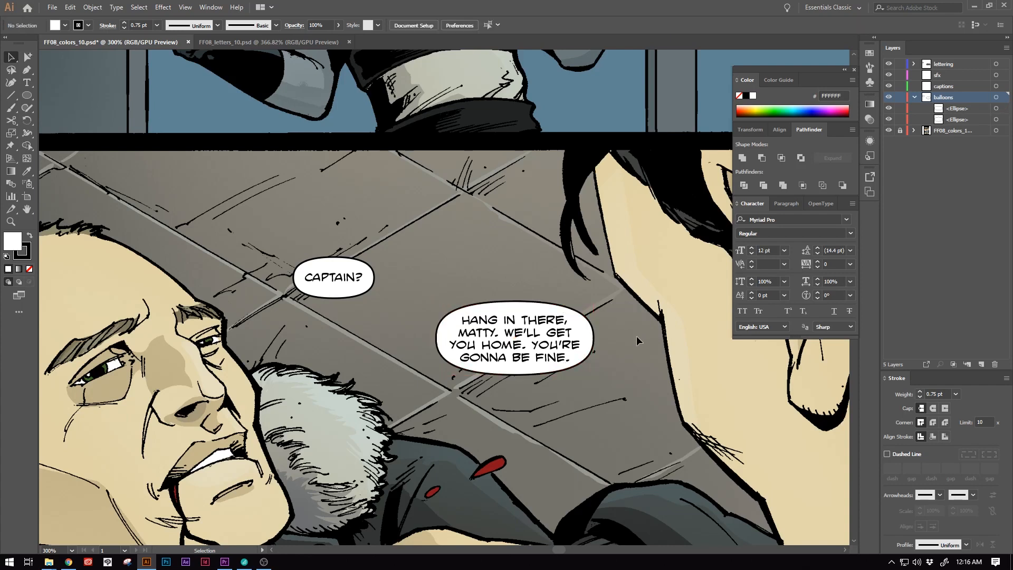
# - Fine-tune the margins of the "Hang in there" balloon to about 84 px wide and 42 px high
pyautogui.click(594, 343)
pyautogui.moveTo(594, 339); pyautogui.dragTo(591, 339)
pyautogui.click(597, 340)
pyautogui.click(522, 304)
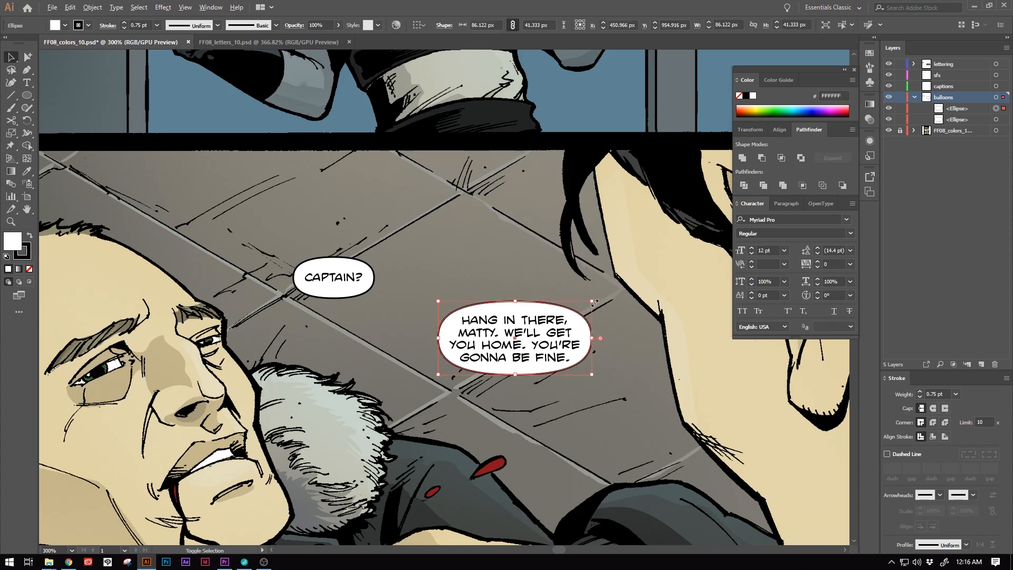
pyautogui.moveTo(591, 301); pyautogui.dragTo(594, 300)
pyautogui.moveTo(596, 340); pyautogui.dragTo(592, 338)
pyautogui.click(621, 359)
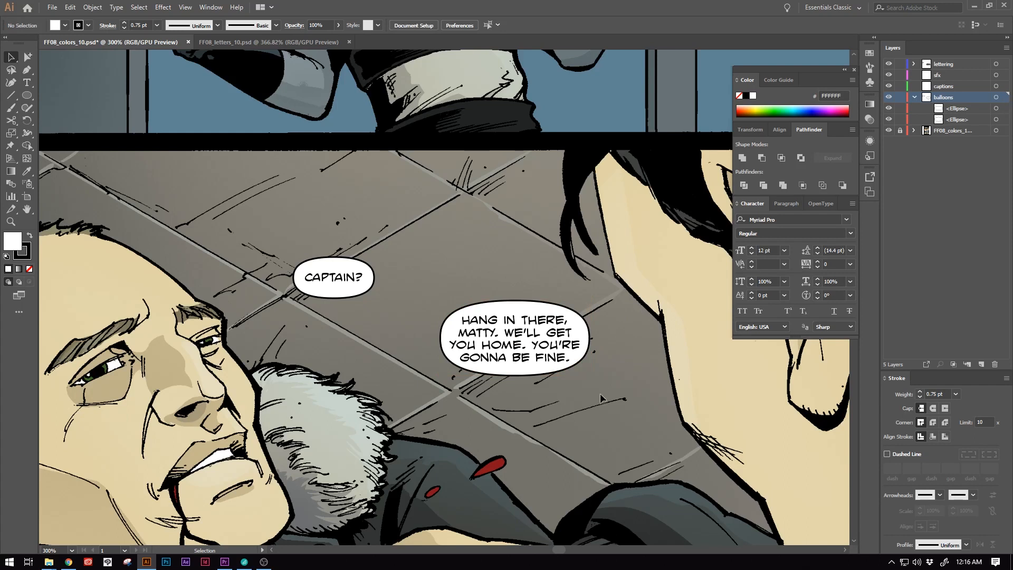
# - Realign the "Hang in there" text and its resized balloon on their vertical centers
pyautogui.moveTo(601, 394); pyautogui.dragTo(496, 316)
pyautogui.click(399, 25)
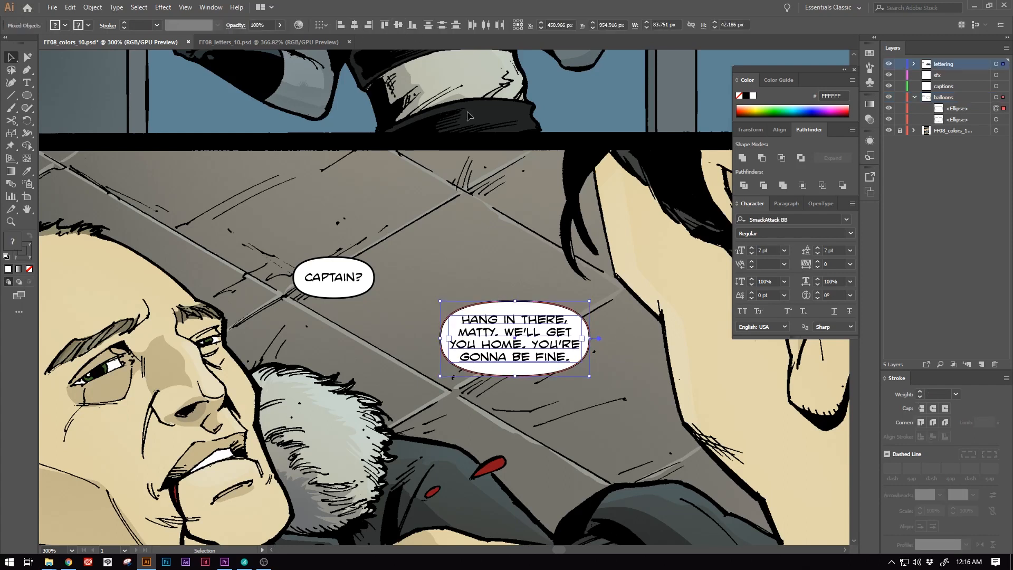
pyautogui.click(610, 318)
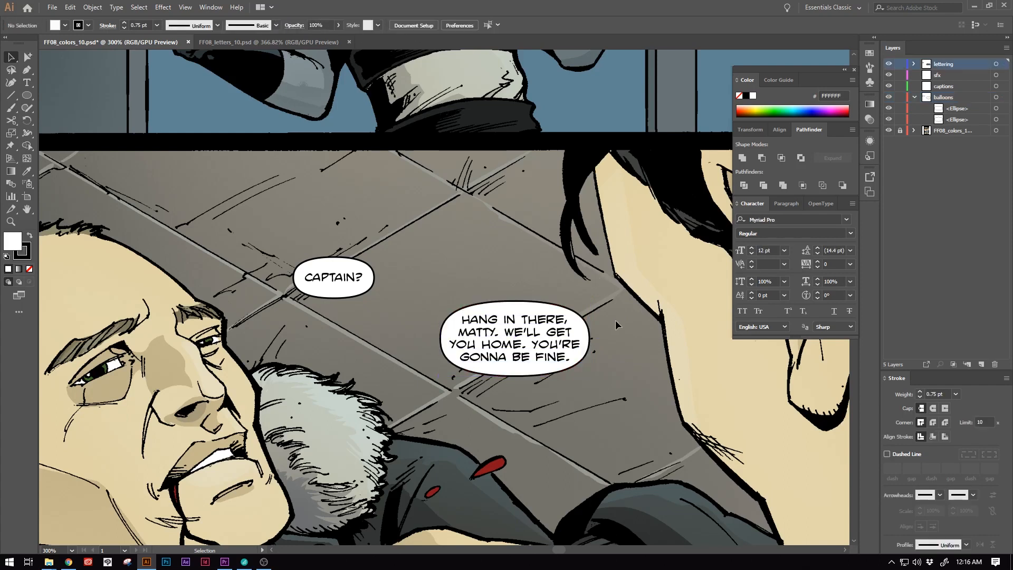
# - Scale the "Hang in there" balloon up slightly around its text and deselect it
pyautogui.keyDown('shift'); pyautogui.click(580, 318); pyautogui.keyUp('shift')
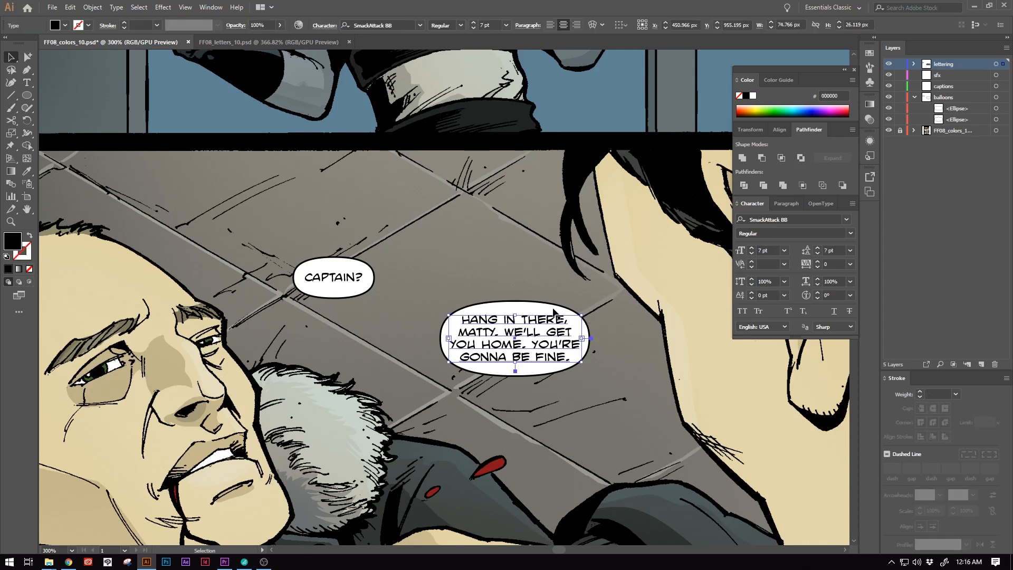
pyautogui.moveTo(590, 301); pyautogui.dragTo(593, 299)
pyautogui.click(641, 311)
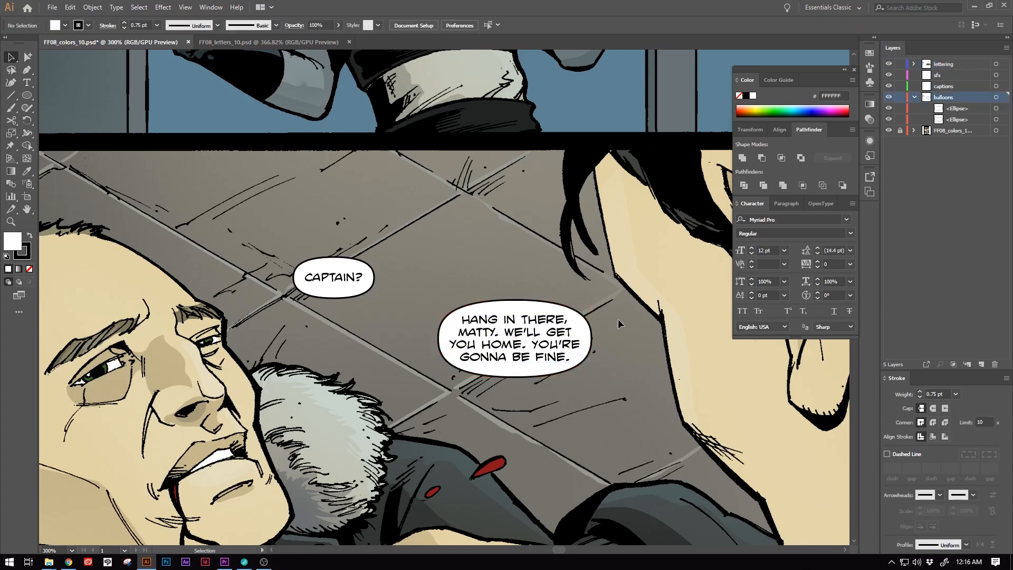
# - Draw a closed, curved tail with the Pen tool from the "Captain?" balloon down toward the injured man's mouth and deselect it
pyautogui.moveTo(444, 326); pyautogui.dragTo(467, 303)
pyautogui.press('p')
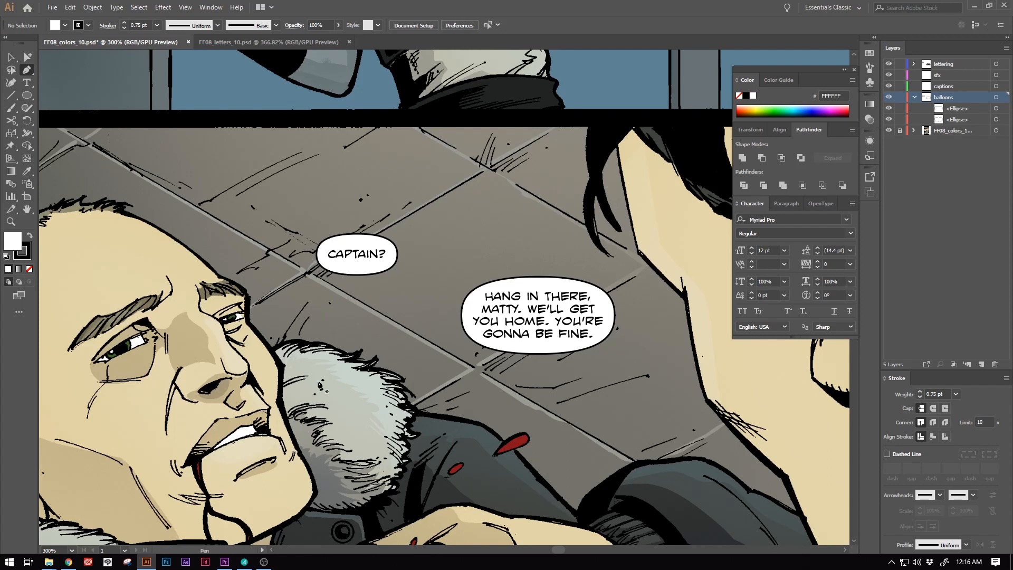
pyautogui.moveTo(350, 356); pyautogui.dragTo(406, 335)
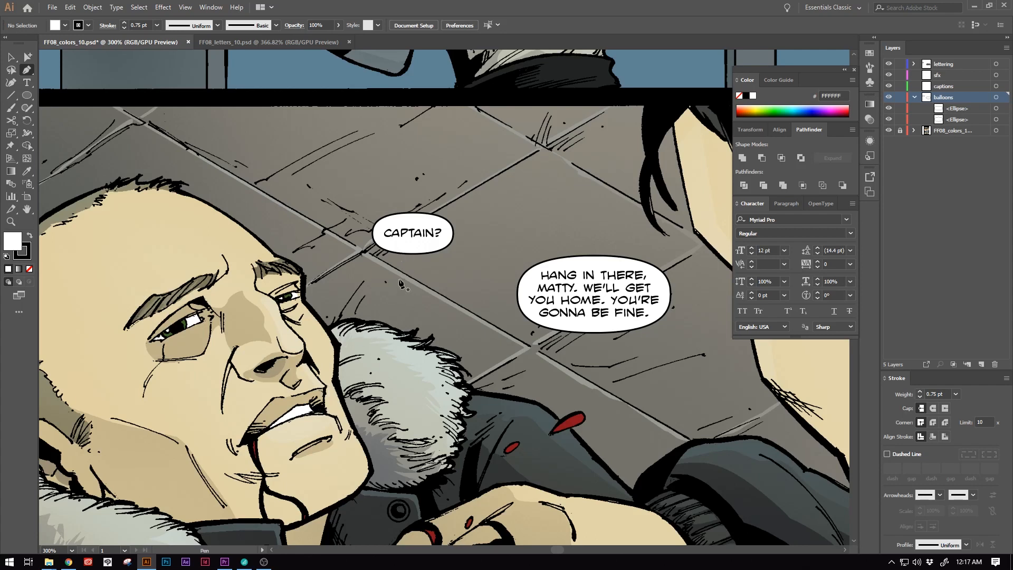
pyautogui.click(400, 247)
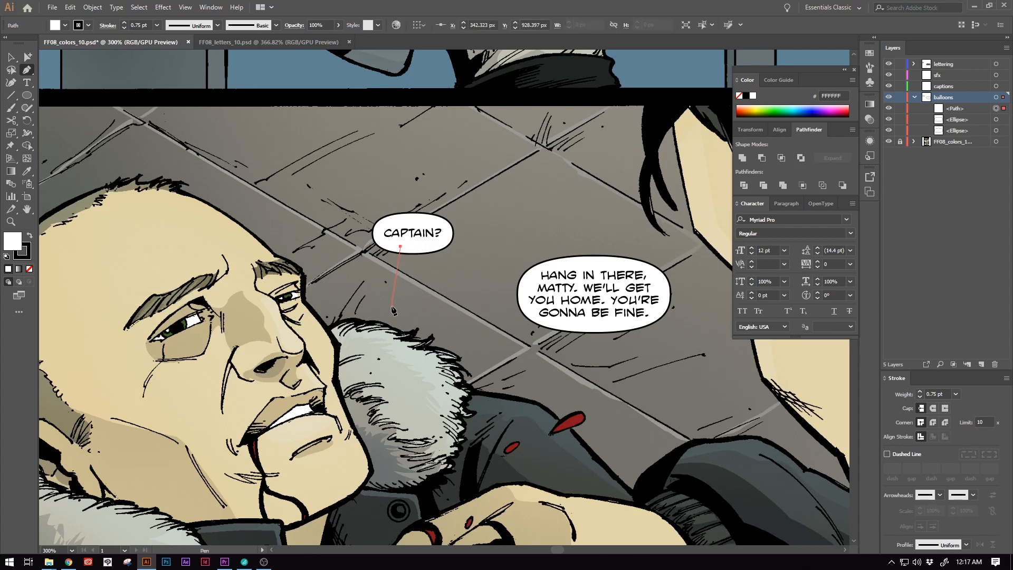
pyautogui.moveTo(390, 314); pyautogui.dragTo(365, 339)
pyautogui.moveTo(396, 281); pyautogui.dragTo(401, 316)
pyautogui.moveTo(398, 297); pyautogui.dragTo(398, 297)
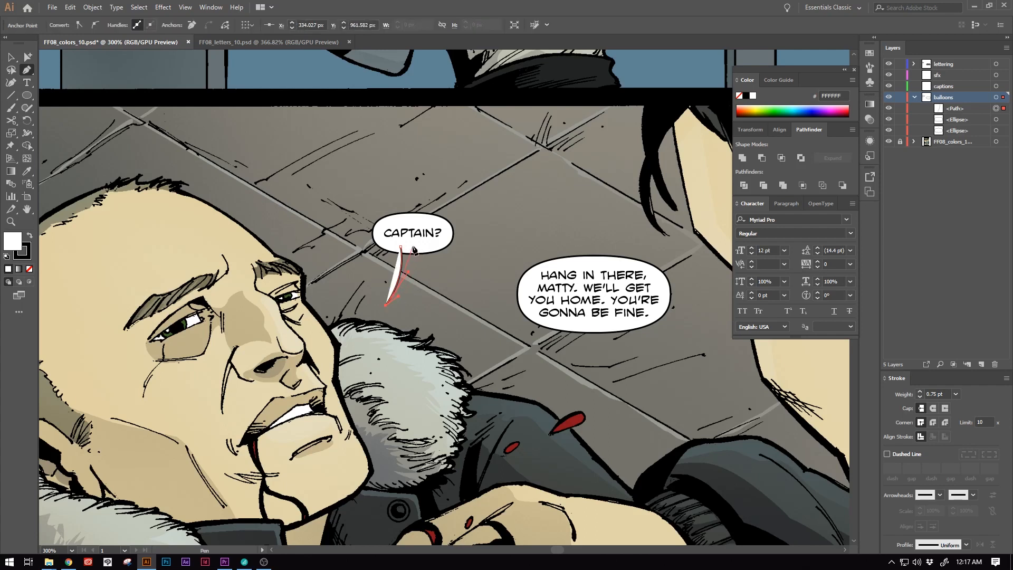
pyautogui.moveTo(413, 247); pyautogui.dragTo(414, 227)
pyautogui.moveTo(415, 227); pyautogui.dragTo(410, 235)
pyautogui.click(400, 246)
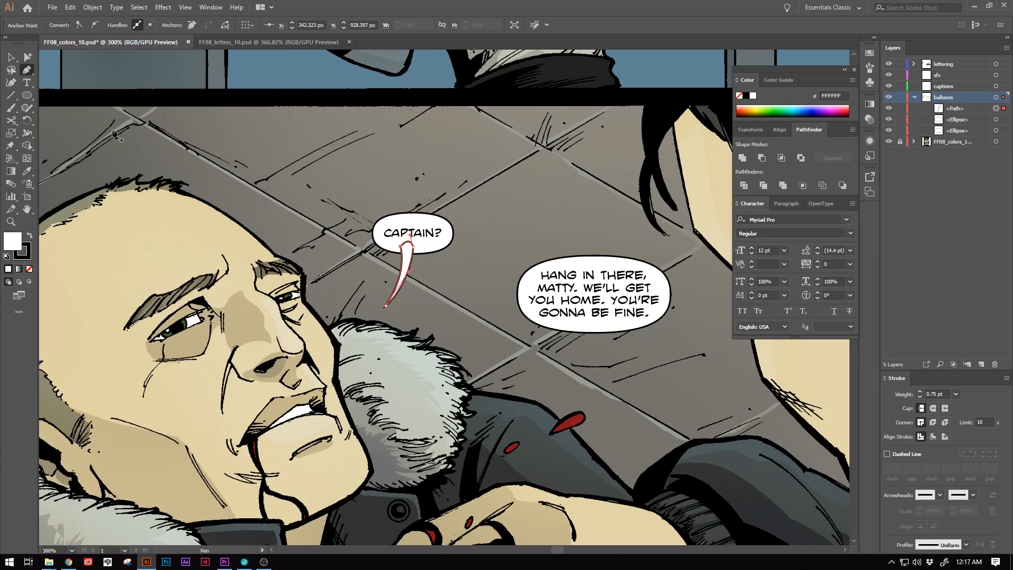
pyautogui.click(11, 57)
pyautogui.click(460, 296)
# - Rotate the "Captain?" tail slightly clockwise toward the injured man's mouth, to about 19 px wide and 34 px high
pyautogui.press('z')
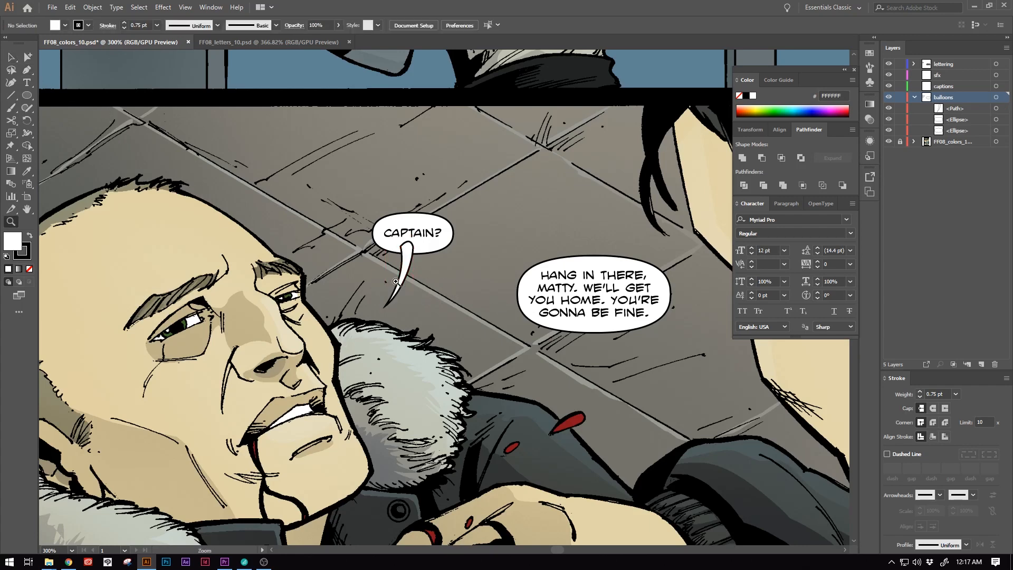
pyautogui.moveTo(370, 284); pyautogui.dragTo(448, 276)
pyautogui.press('v')
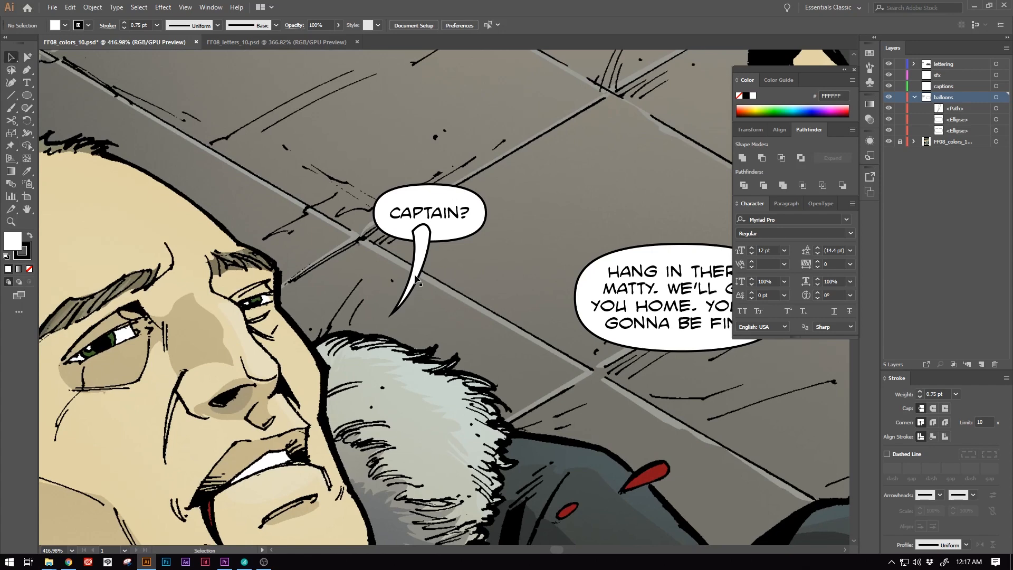
pyautogui.click(417, 282)
pyautogui.moveTo(426, 322); pyautogui.dragTo(426, 323)
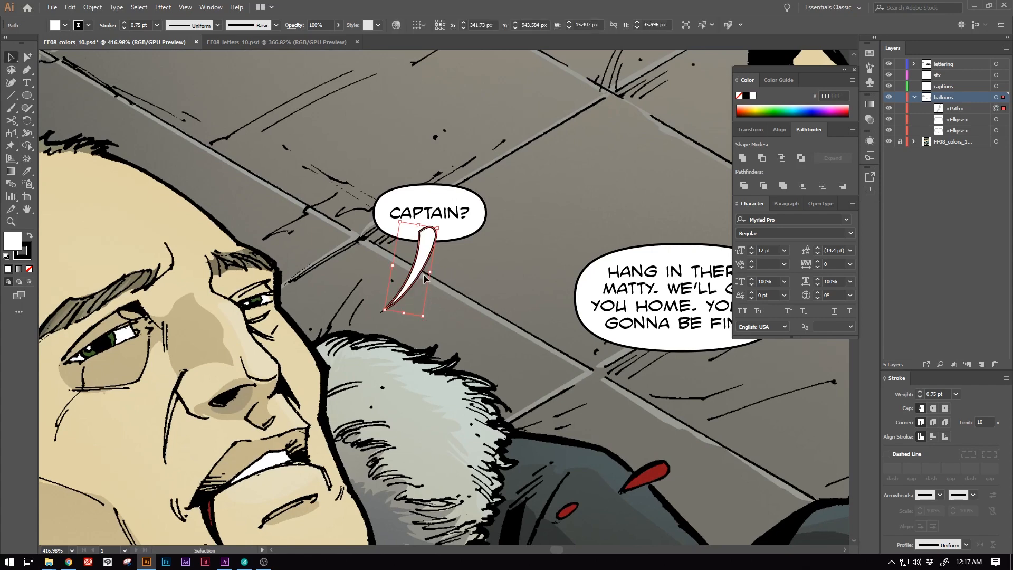
pyautogui.click(437, 277)
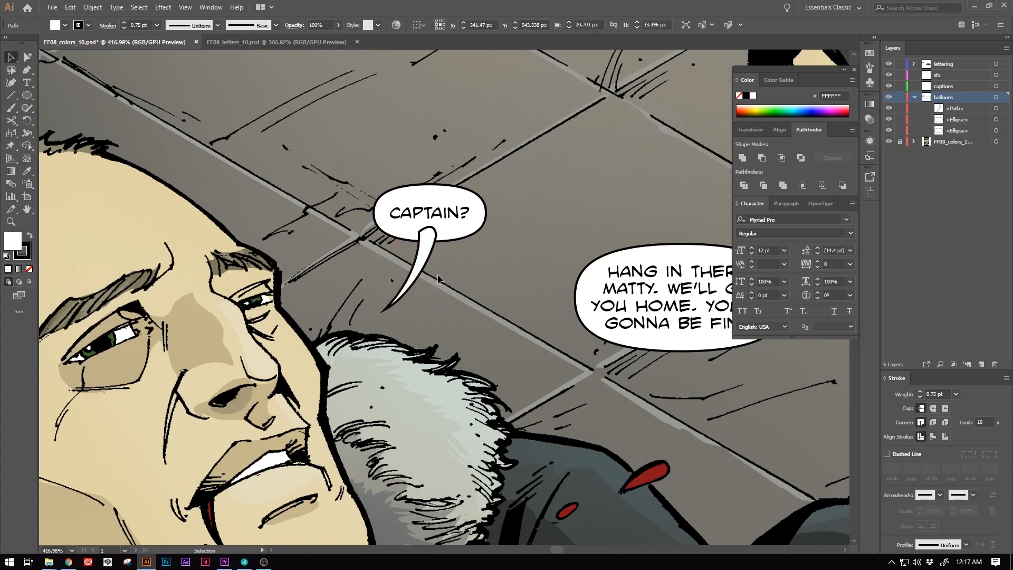
pyautogui.moveTo(421, 268); pyautogui.dragTo(466, 266)
pyautogui.click(466, 266)
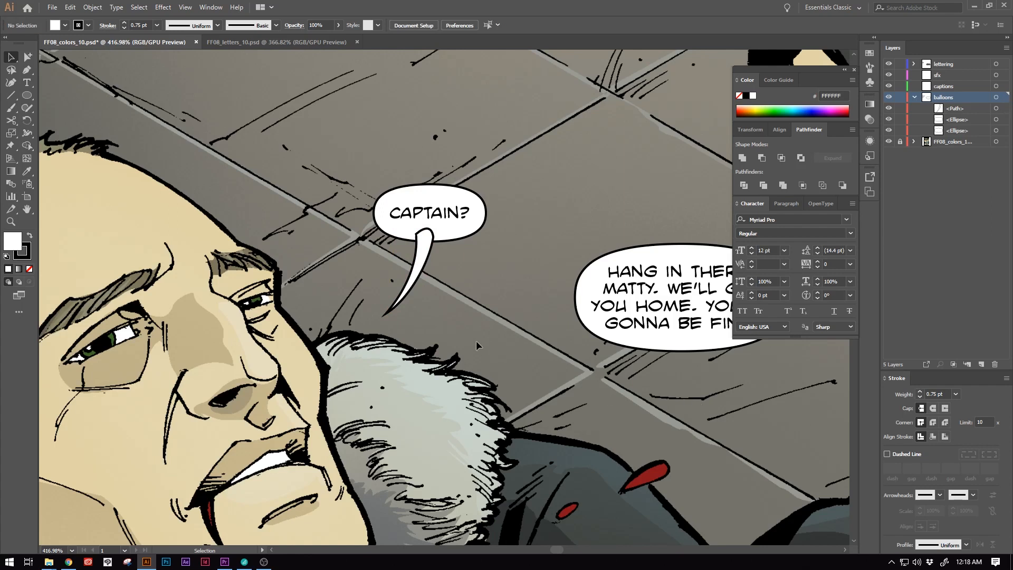
# - Give the "Captain?" tail's stroke a round join so its tip is rounded
pyautogui.click(406, 297)
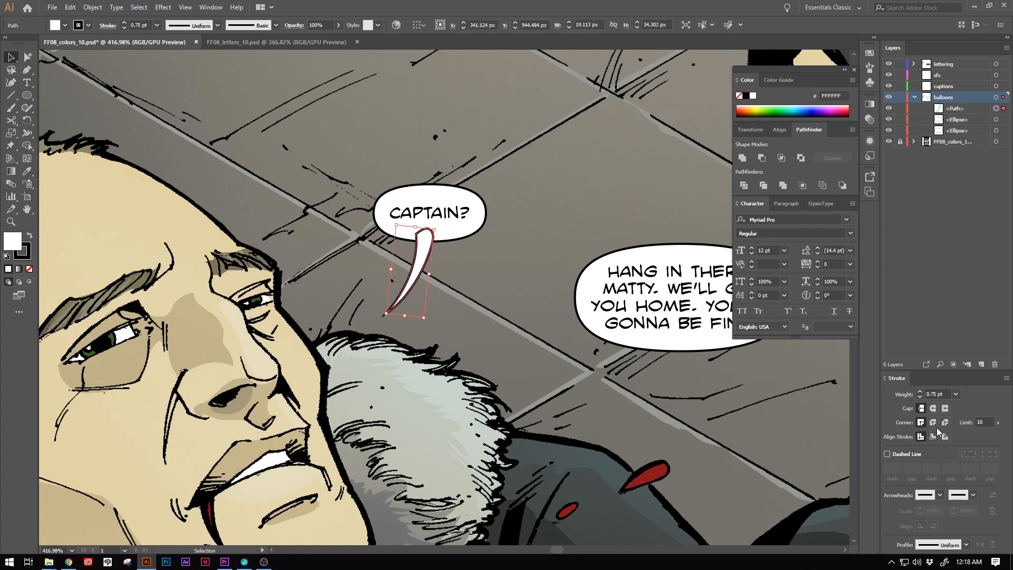
pyautogui.click(395, 300)
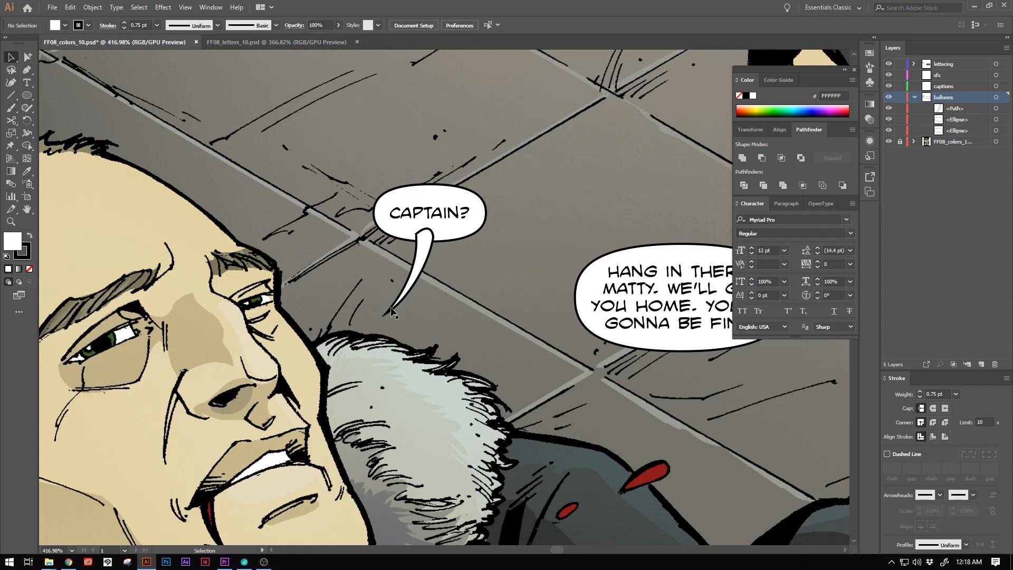
pyautogui.click(933, 423)
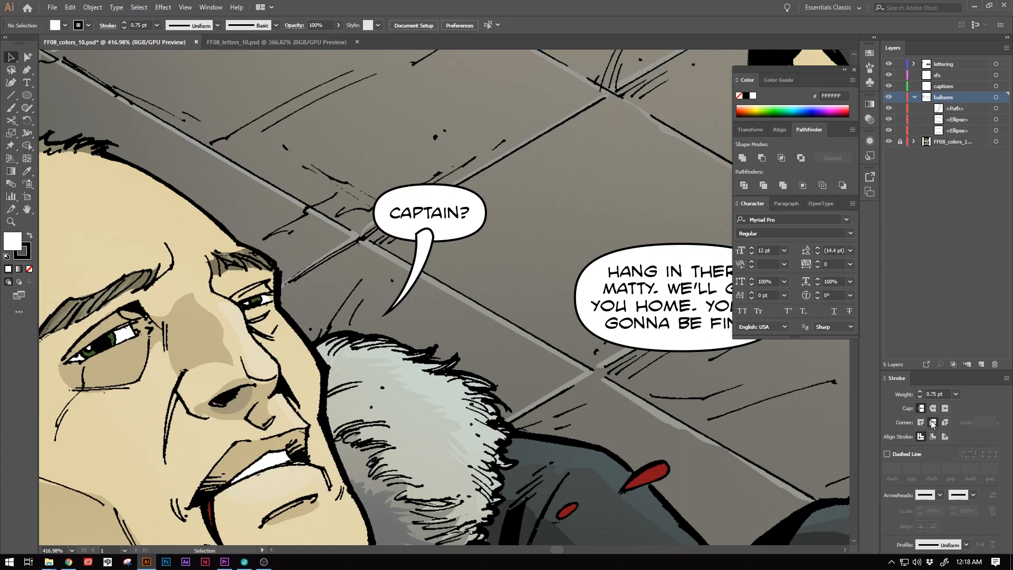
pyautogui.click(416, 259)
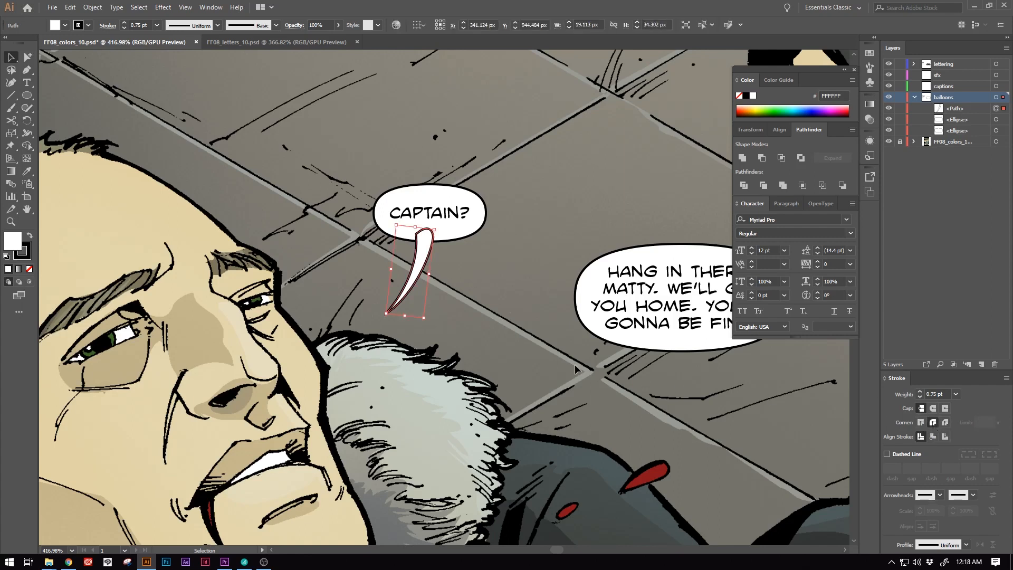
pyautogui.click(404, 326)
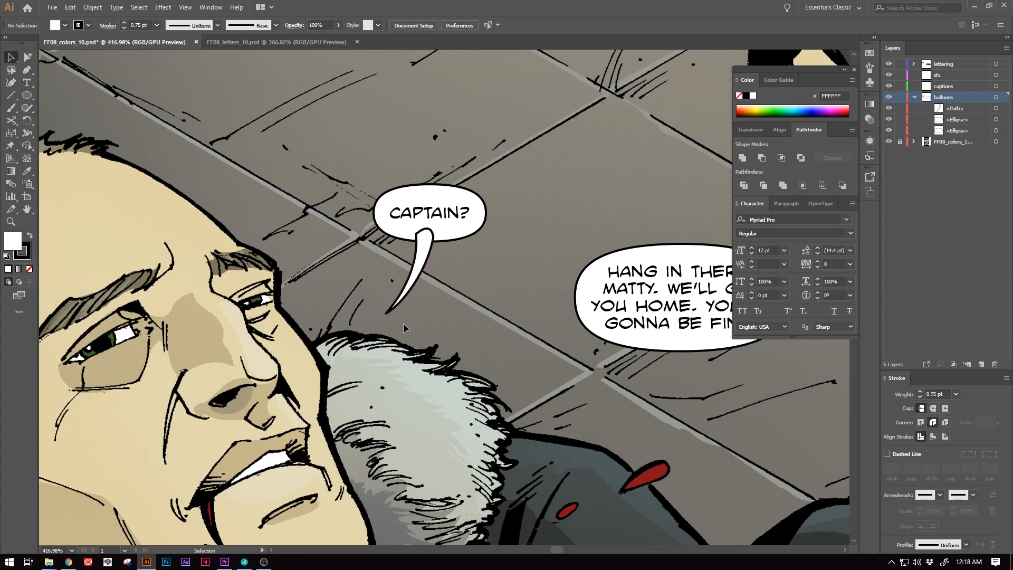
# - Unite the "Captain?" balloon and its tail into a single shape with Pathfinder and deselect it
pyautogui.click(425, 259)
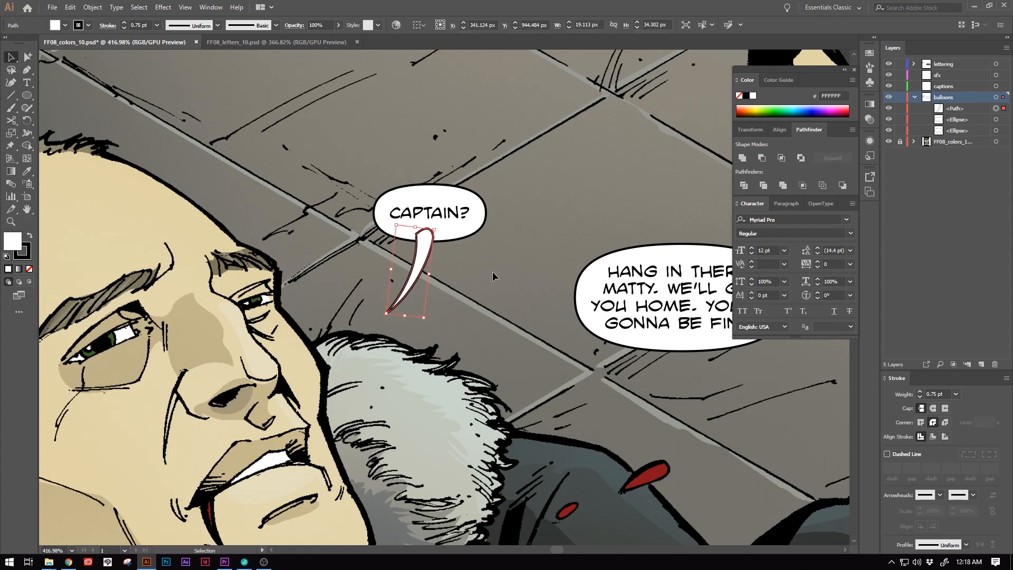
pyautogui.hscroll(1, 425, 259)
pyautogui.keyDown('shift'); pyautogui.click(361, 226); pyautogui.keyUp('shift')
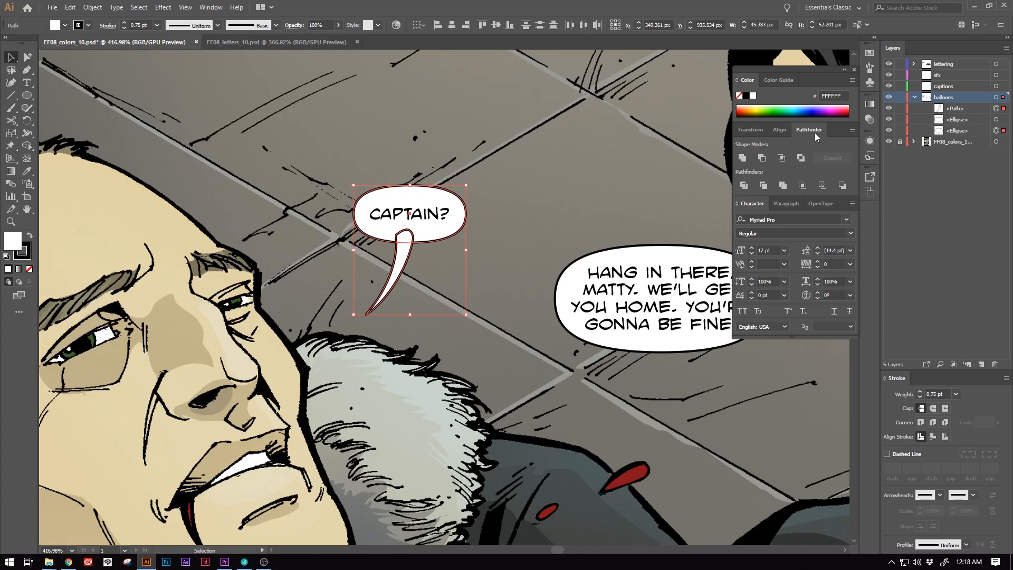
pyautogui.click(217, 7)
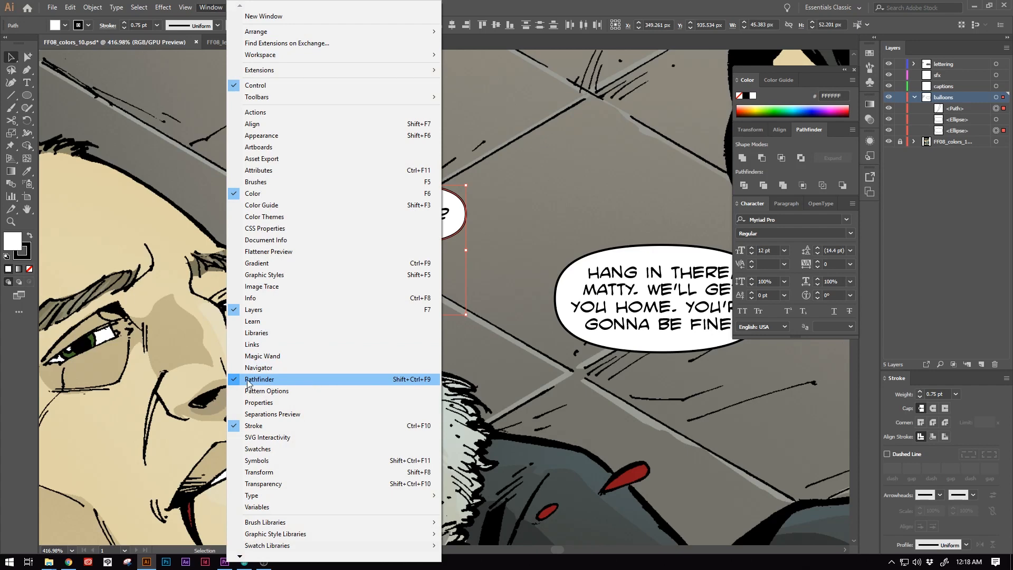
pyautogui.click(237, 380)
pyautogui.click(209, 7)
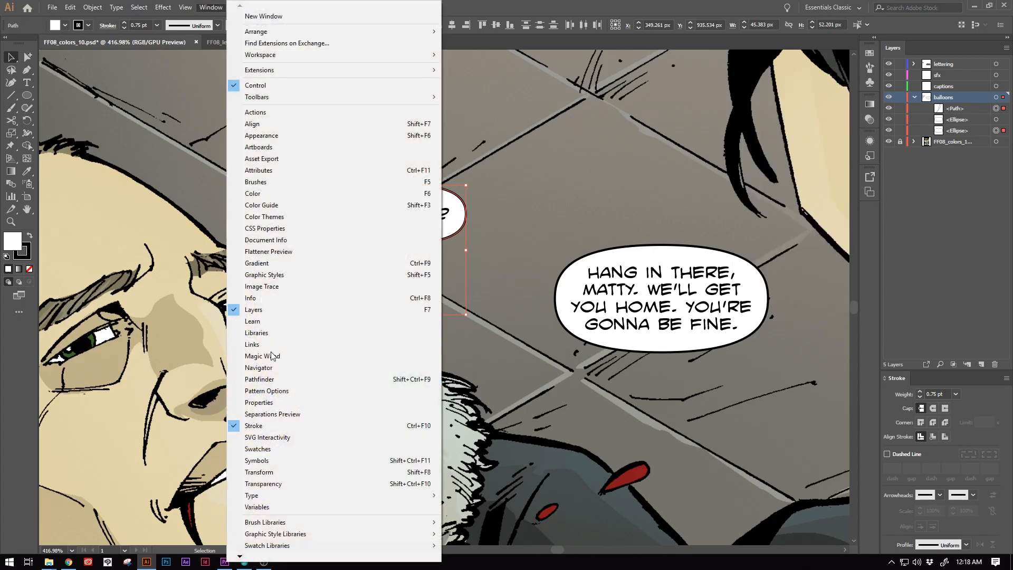
pyautogui.click(280, 380)
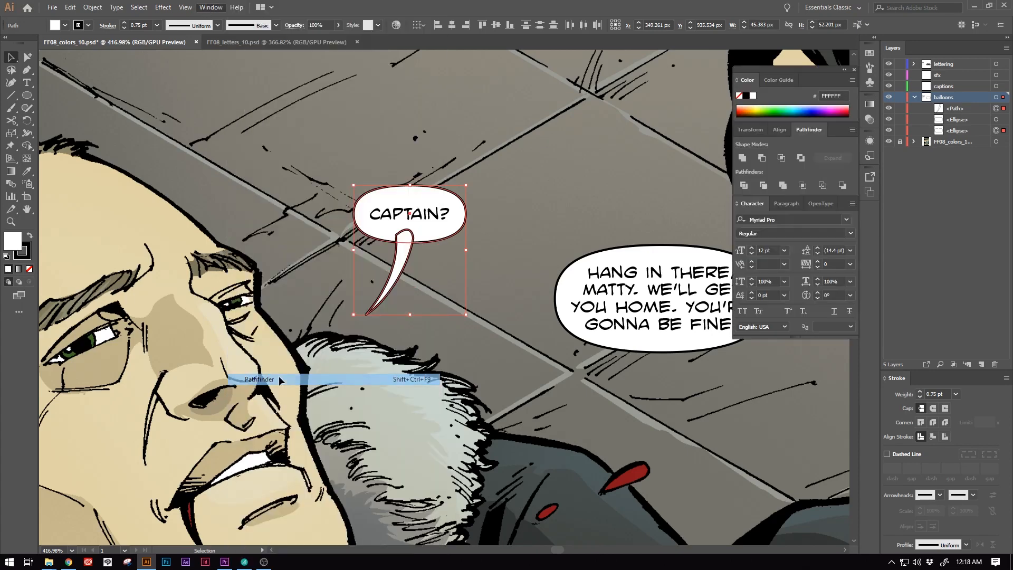
pyautogui.click(742, 158)
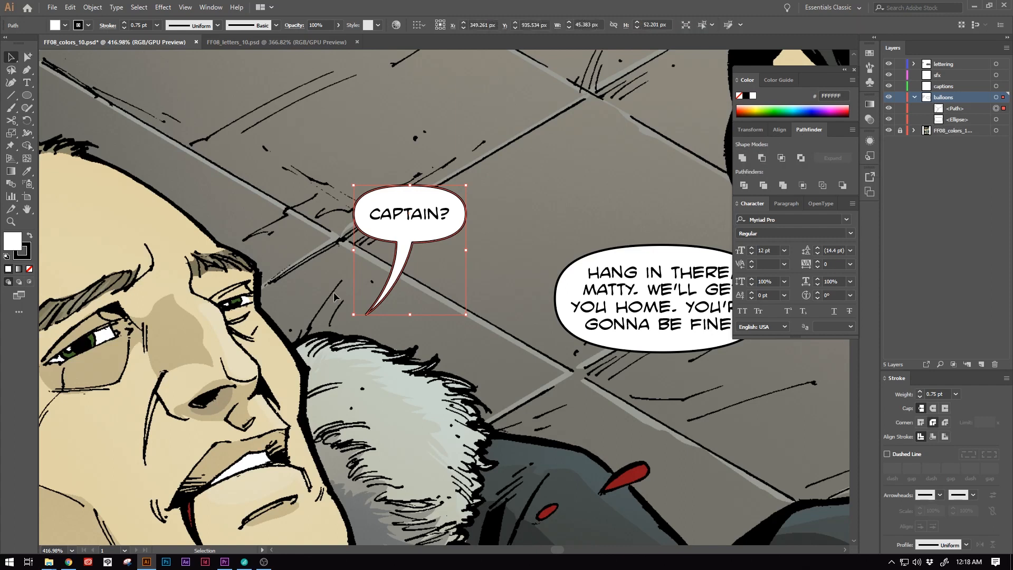
pyautogui.click(217, 187)
# - Draw a closed, curved Pen tool tail from the base of the "Hang in there" balloon toward the dark-haired character and deselect it
pyautogui.press('z')
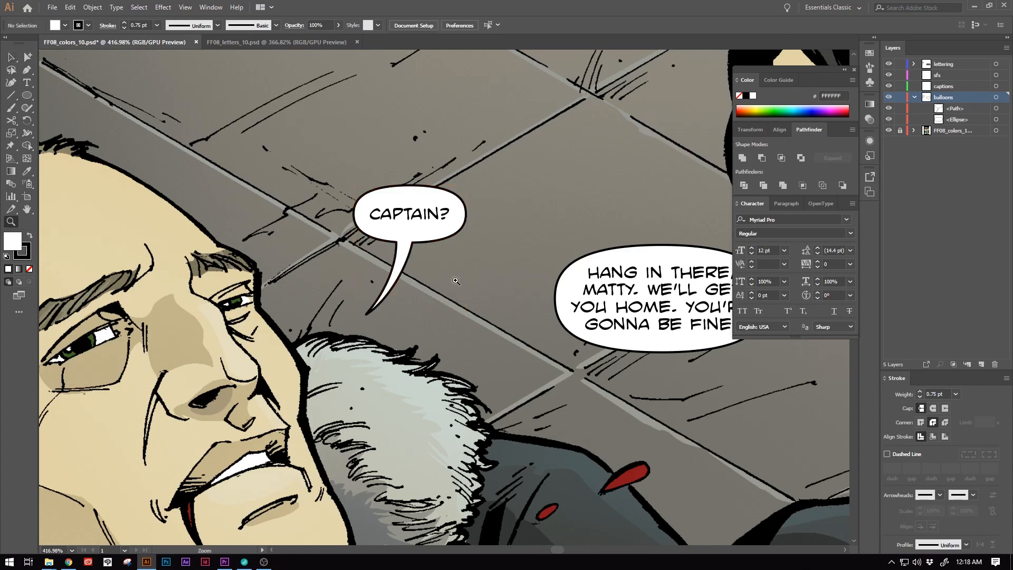
pyautogui.moveTo(453, 280); pyautogui.dragTo(492, 273)
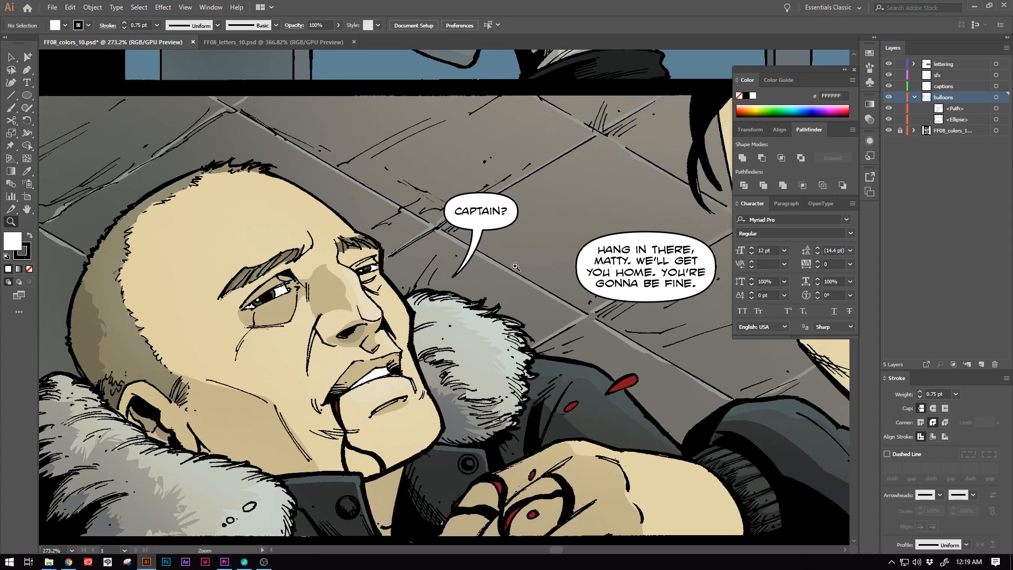
pyautogui.moveTo(539, 248); pyautogui.dragTo(371, 241)
pyautogui.press('p')
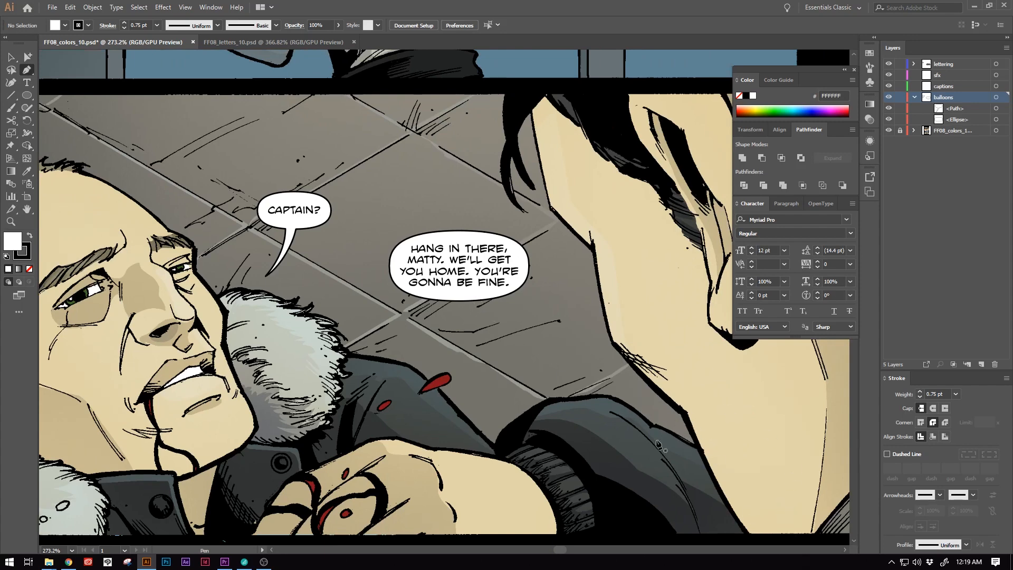
pyautogui.click(465, 294)
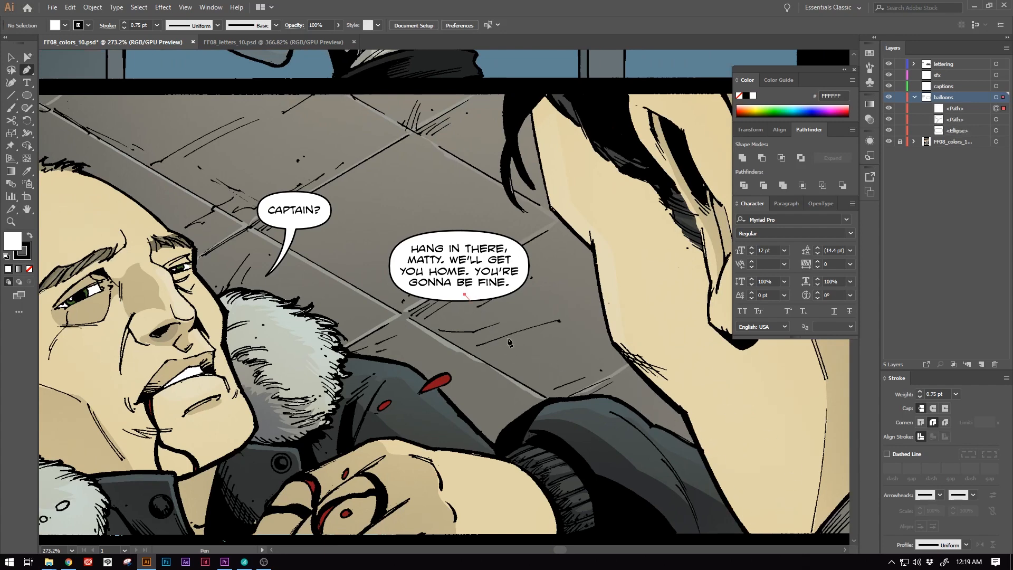
pyautogui.click(535, 360)
pyautogui.moveTo(541, 370); pyautogui.dragTo(576, 381)
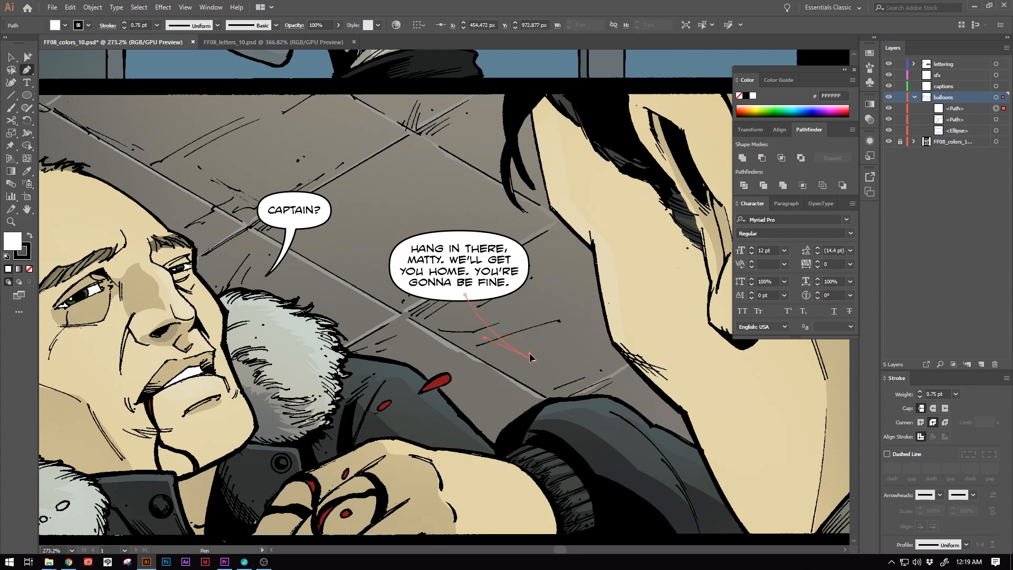
pyautogui.click(479, 289)
pyautogui.moveTo(477, 283)
pyautogui.mouseDown()
pyautogui.moveTo(476, 249)
pyautogui.moveTo(474, 287)
pyautogui.mouseUp()
pyautogui.click(464, 294)
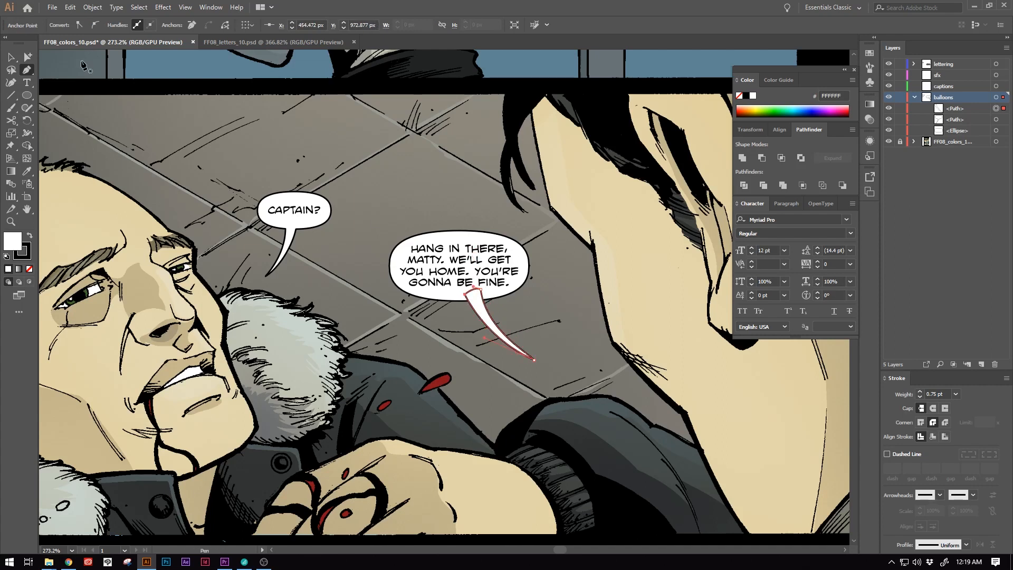
pyautogui.click(11, 57)
pyautogui.click(590, 381)
# - Fine-tune the curve of the "Hang in there" tail by adjusting the direction handle of its tip anchor point
pyautogui.press('z')
pyautogui.moveTo(533, 340); pyautogui.dragTo(571, 319)
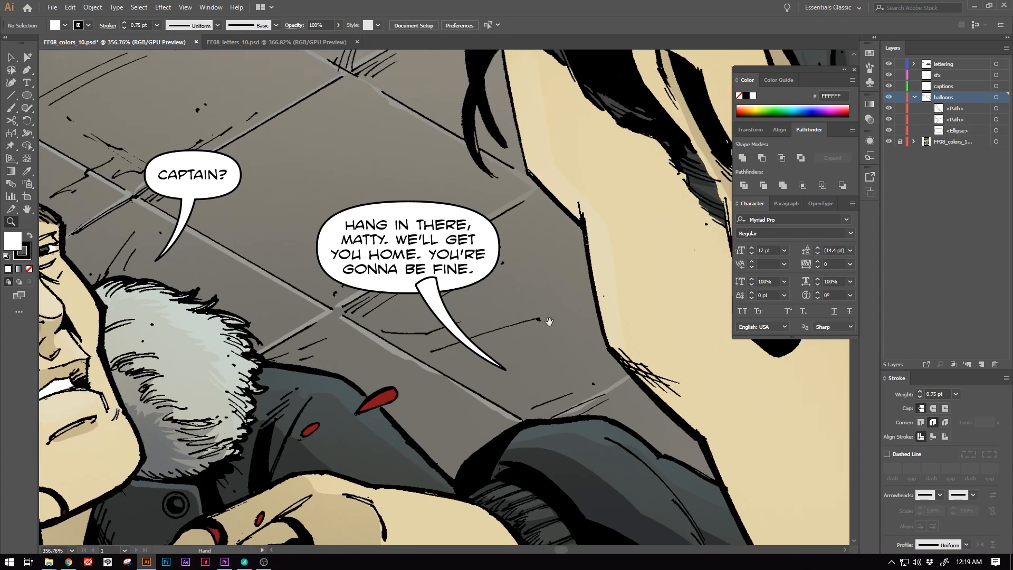
pyautogui.press('a')
pyautogui.click(531, 361)
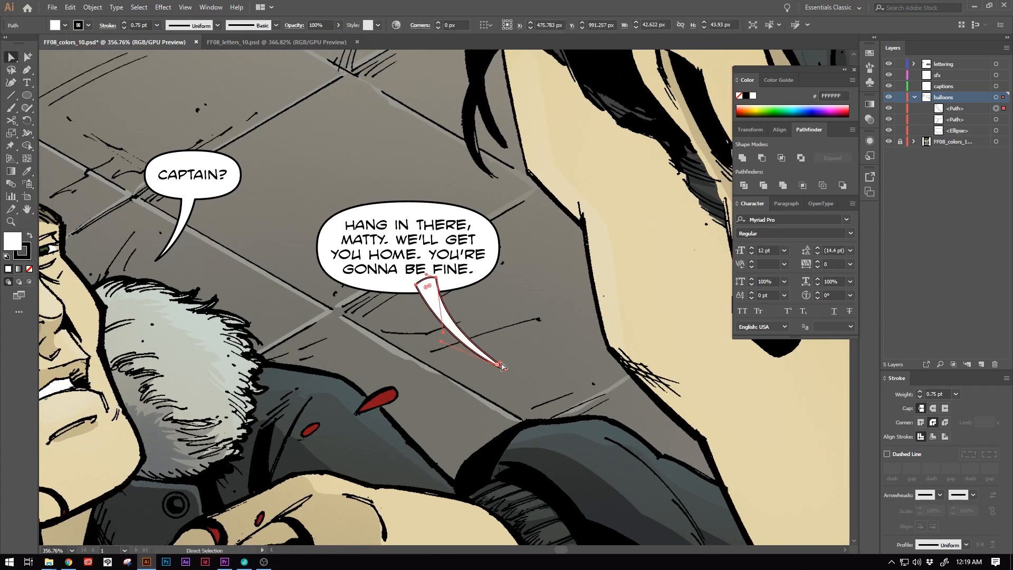
pyautogui.moveTo(501, 363); pyautogui.dragTo(501, 369)
pyautogui.moveTo(441, 344); pyautogui.dragTo(437, 343)
pyautogui.click(439, 348)
pyautogui.click(455, 337)
pyautogui.click(553, 359)
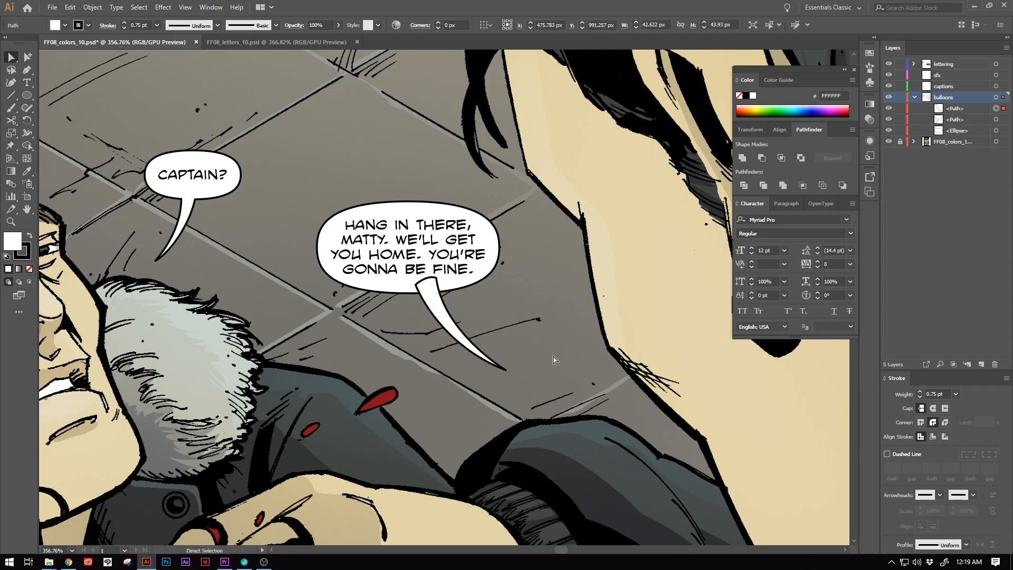
# - Try a narrower curve on the "Hang in there" tail's inner edge and undo the reshaping
pyautogui.click(453, 335)
pyautogui.click(436, 344)
pyautogui.click(449, 330)
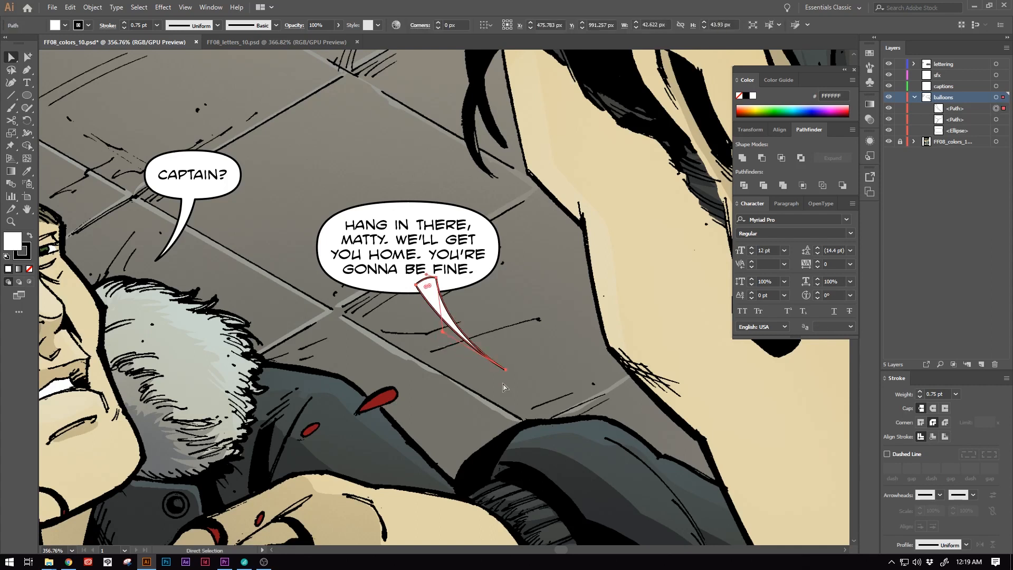
pyautogui.click(543, 381)
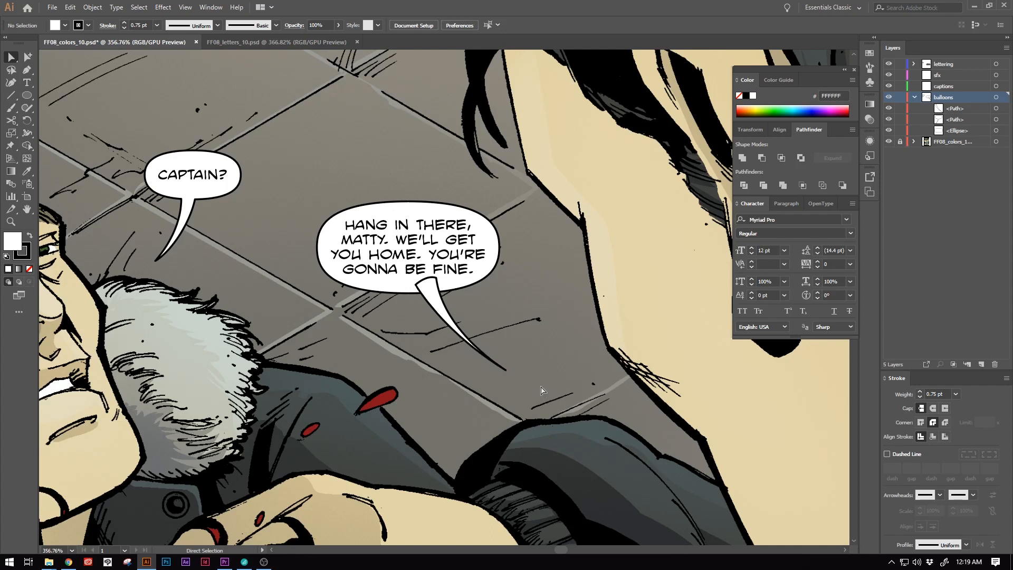
pyautogui.hotkey('ctrl', 'z')
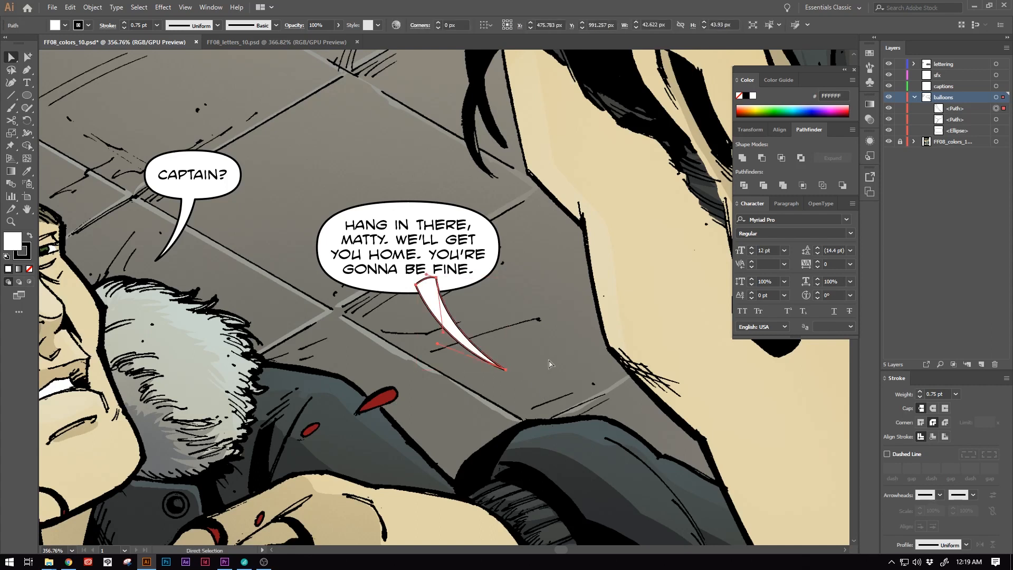
# - Shift the whole "Hang in there" tail slightly to the left beneath its balloon
pyautogui.click(549, 363)
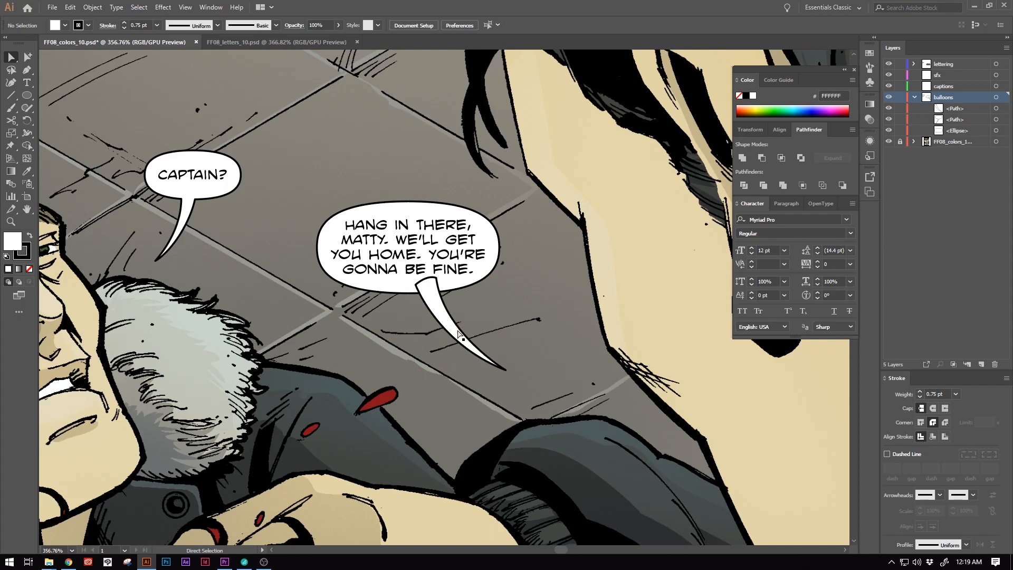
pyautogui.moveTo(447, 327); pyautogui.dragTo(440, 324)
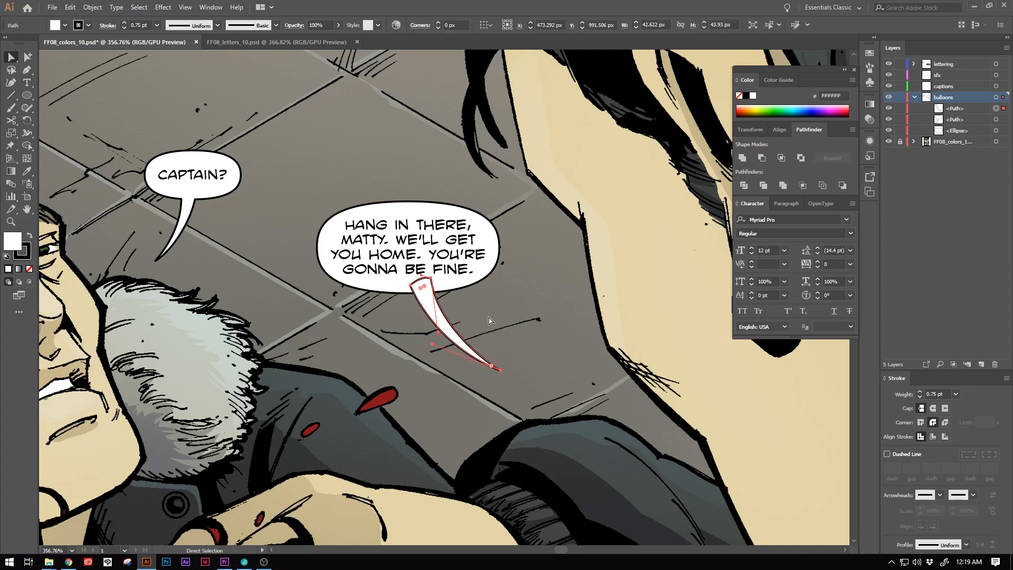
# - Refine the curve of the "Hang in there" tail by slightly adjusting the direction handle of its tip anchor point, then deselect it
pyautogui.click(483, 317)
pyautogui.hotkey('ctrl', 'z')
pyautogui.click(482, 335)
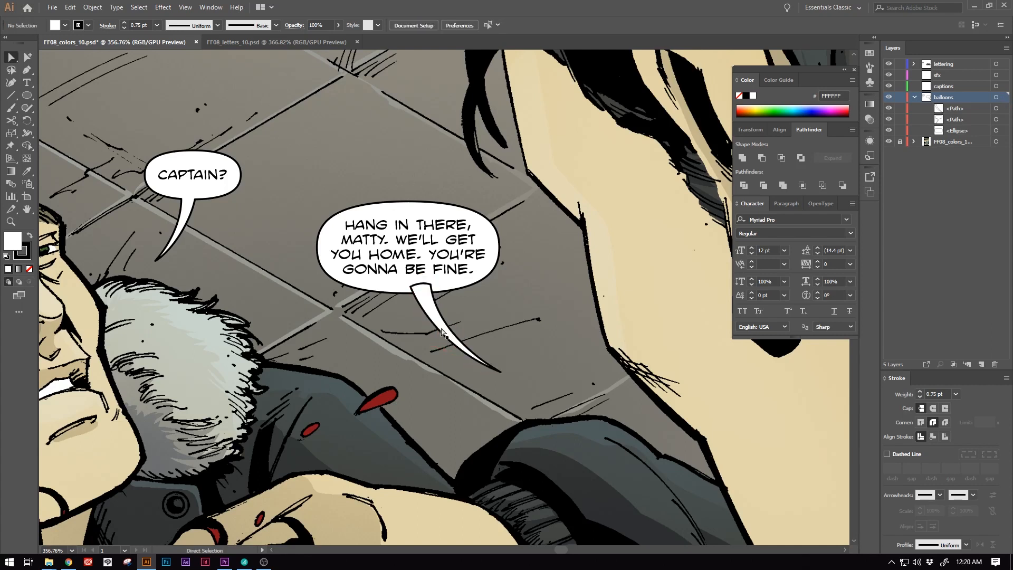
pyautogui.click(445, 334)
pyautogui.moveTo(431, 348); pyautogui.dragTo(430, 350)
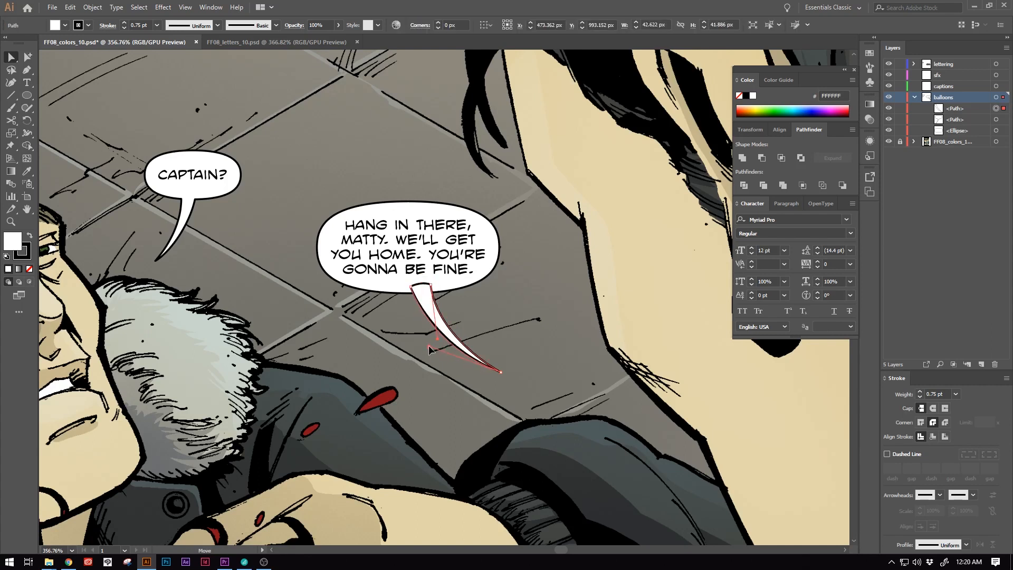
pyautogui.click(513, 328)
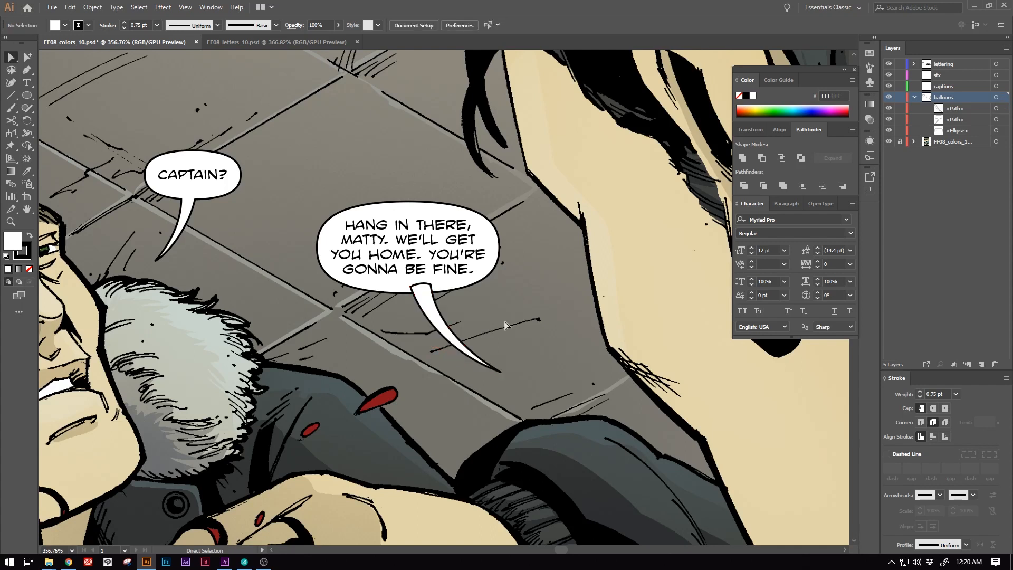
# - Unite the "Hang in there" tail and its balloon into a single shape and deselect it
pyautogui.moveTo(501, 329); pyautogui.dragTo(514, 327)
pyautogui.click(437, 313)
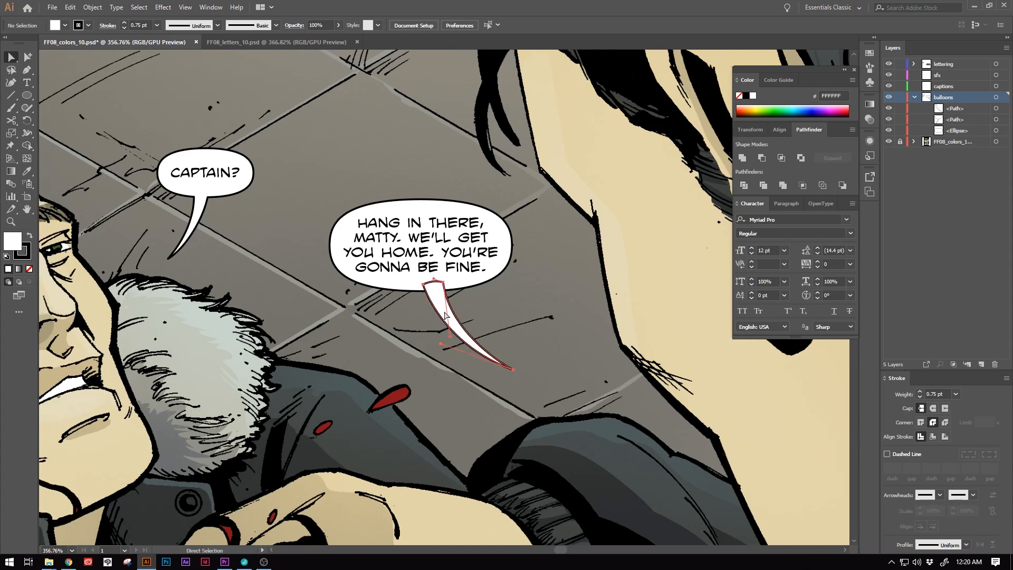
pyautogui.press('v')
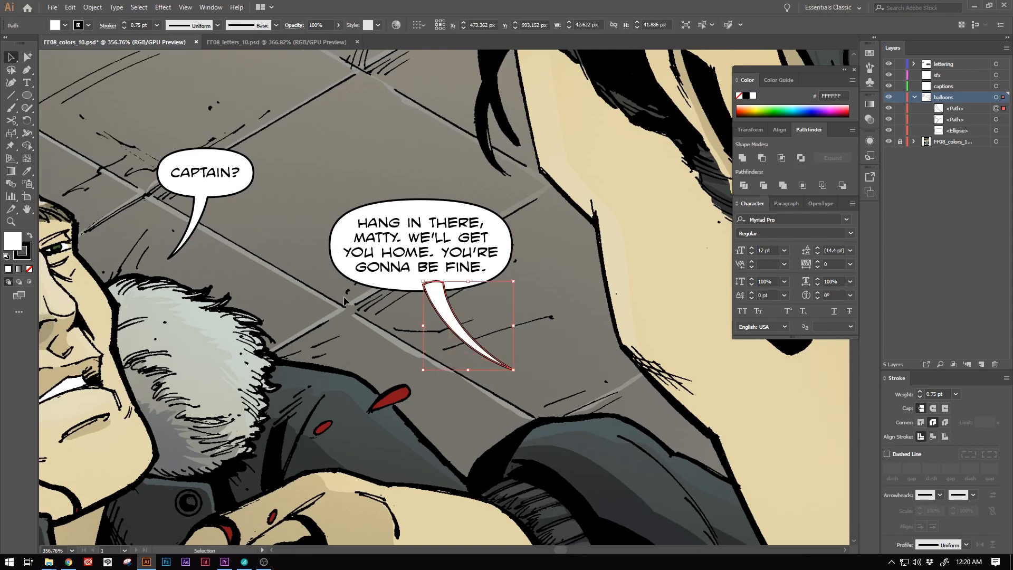
pyautogui.keyDown('shift'); pyautogui.click(334, 253); pyautogui.keyUp('shift')
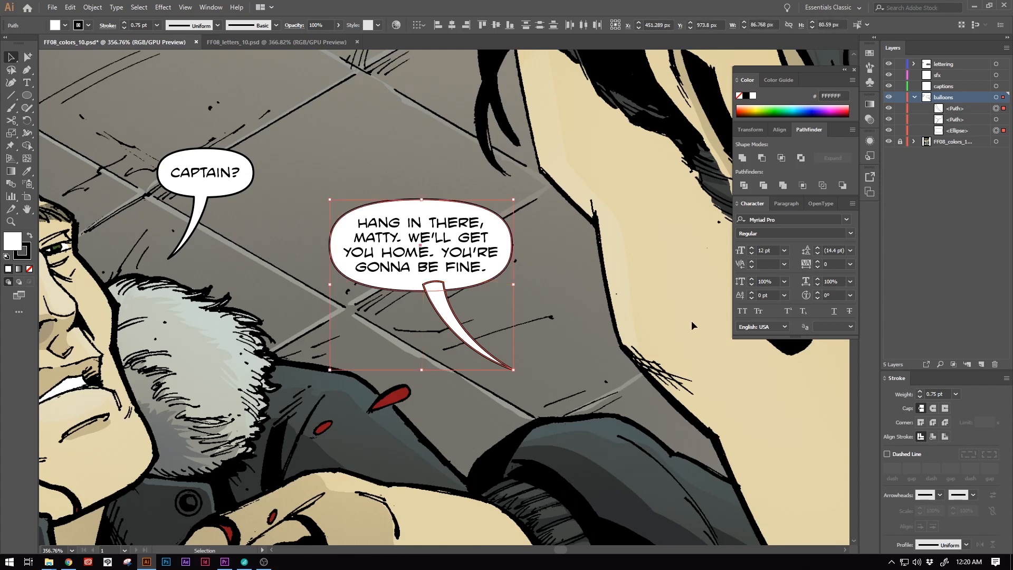
pyautogui.click(744, 159)
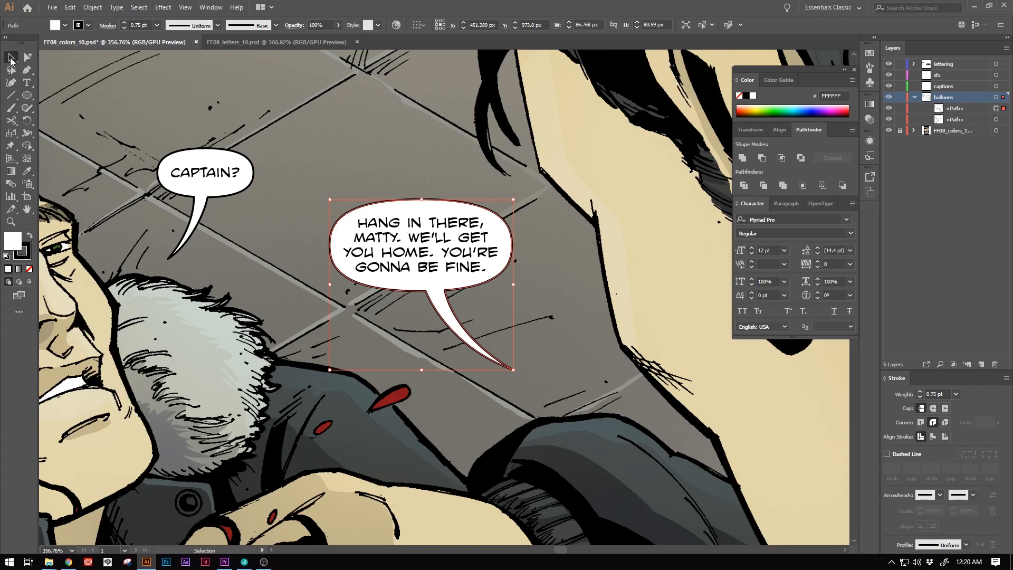
pyautogui.click(256, 289)
# - Examine the "Captain?" and "Hang in there" balloons and their tails in the context of the whole panel
pyautogui.moveTo(433, 363); pyautogui.dragTo(450, 331)
pyautogui.press('z')
pyautogui.keyDown('alt'); pyautogui.click(450, 330); pyautogui.keyUp('alt')
pyautogui.keyDown('alt'); pyautogui.click(451, 331); pyautogui.keyUp('alt')
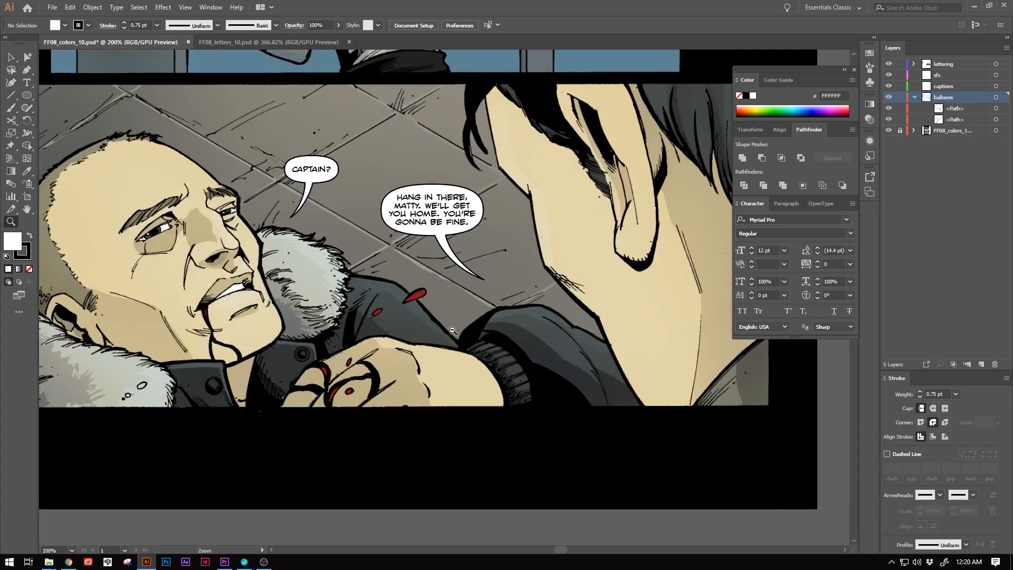
pyautogui.moveTo(503, 284); pyautogui.dragTo(520, 316)
pyautogui.moveTo(531, 277); pyautogui.dragTo(531, 312)
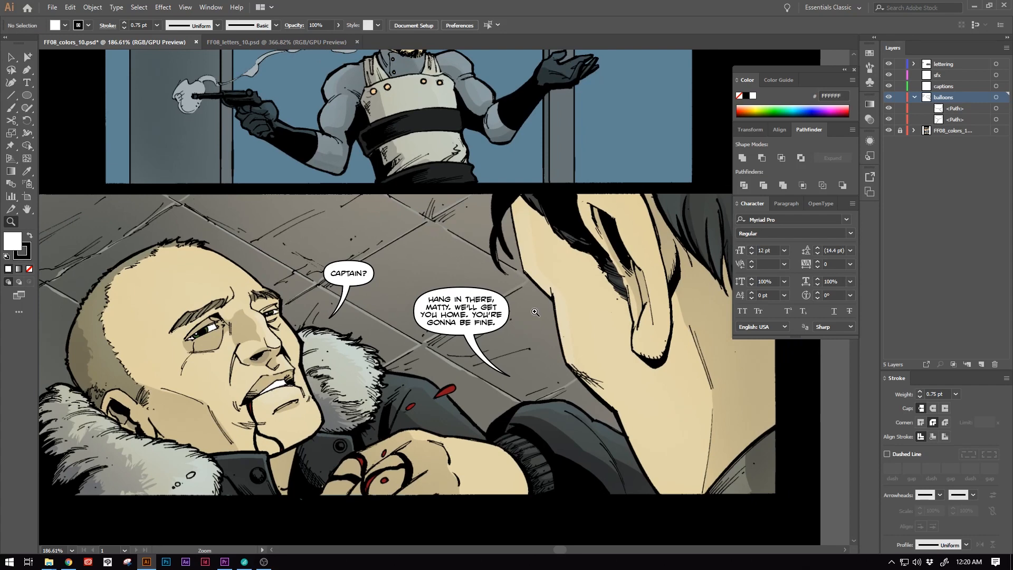
pyautogui.moveTo(507, 325); pyautogui.dragTo(548, 319)
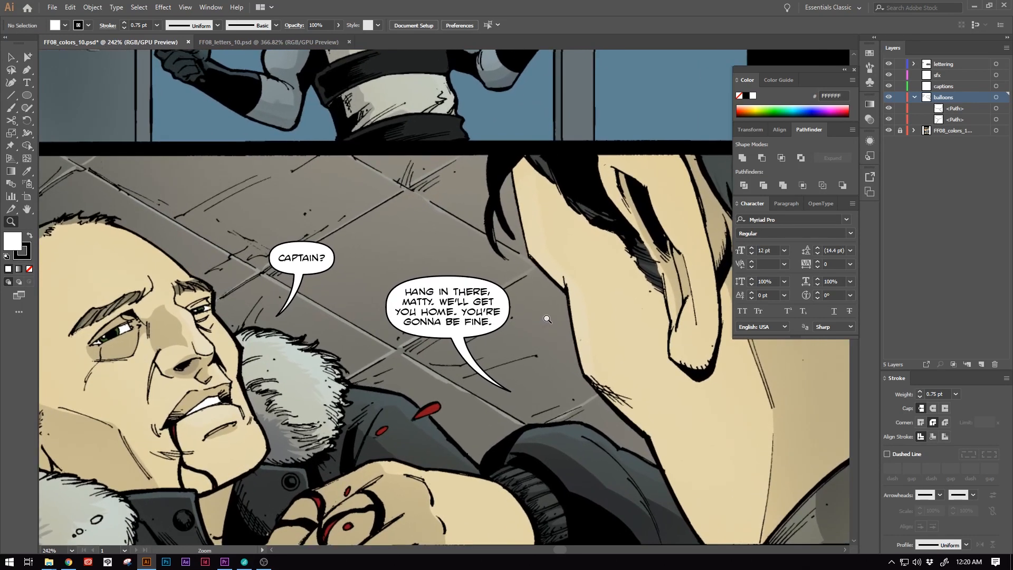